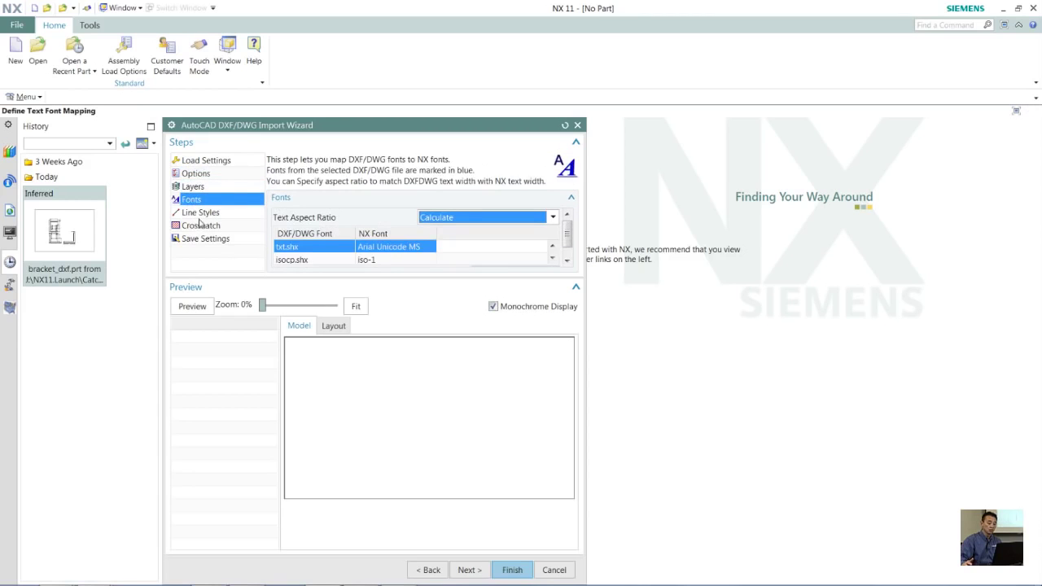
Preview the bracket drawing at 50% zoom in the DXF/DWG import wizard and finish the import.
click(191, 308)
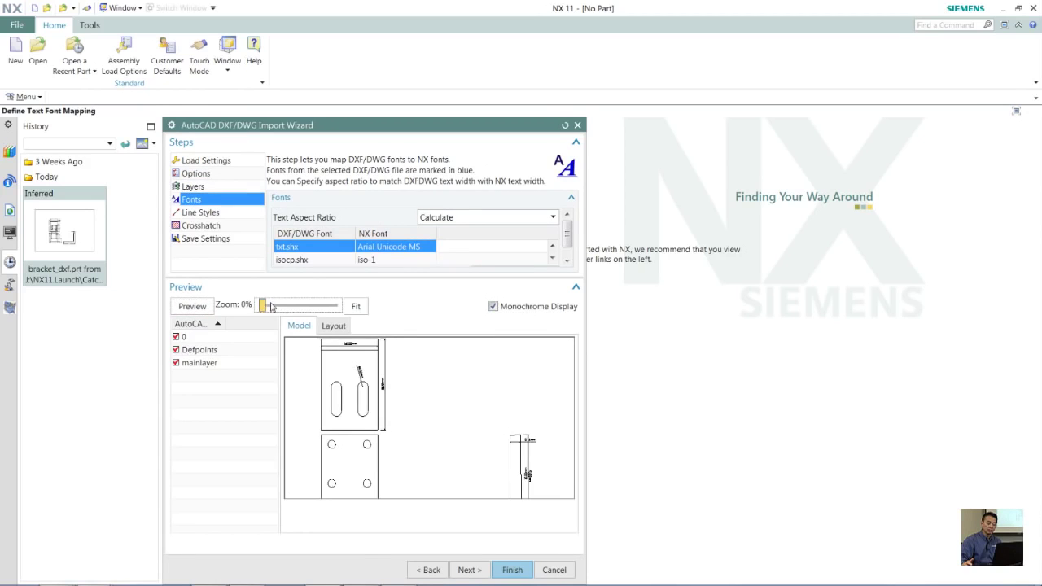
drag(263, 305, 303, 307)
scroll(553, 368, down, 5)
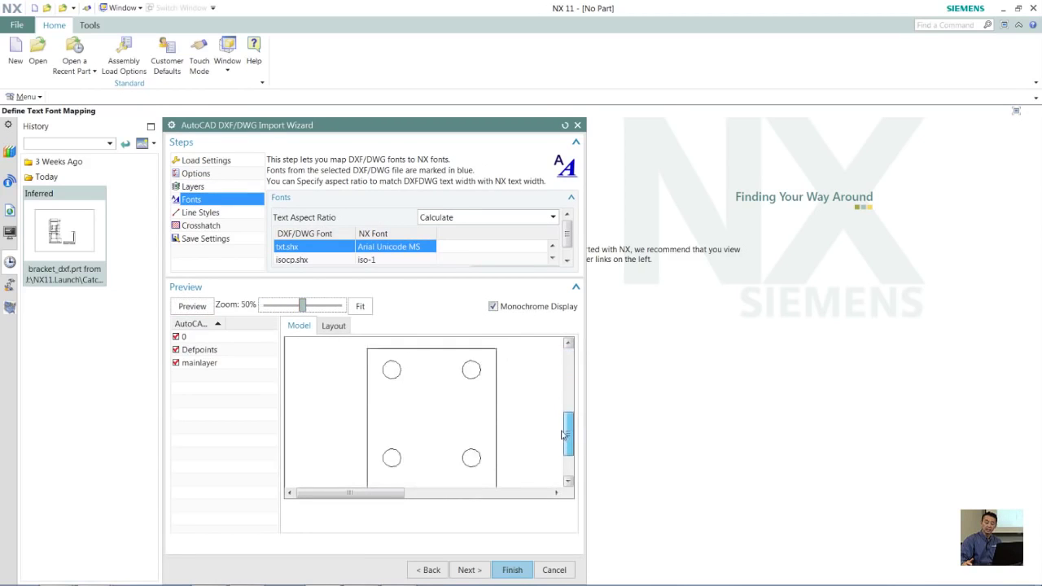
drag(350, 497, 489, 501)
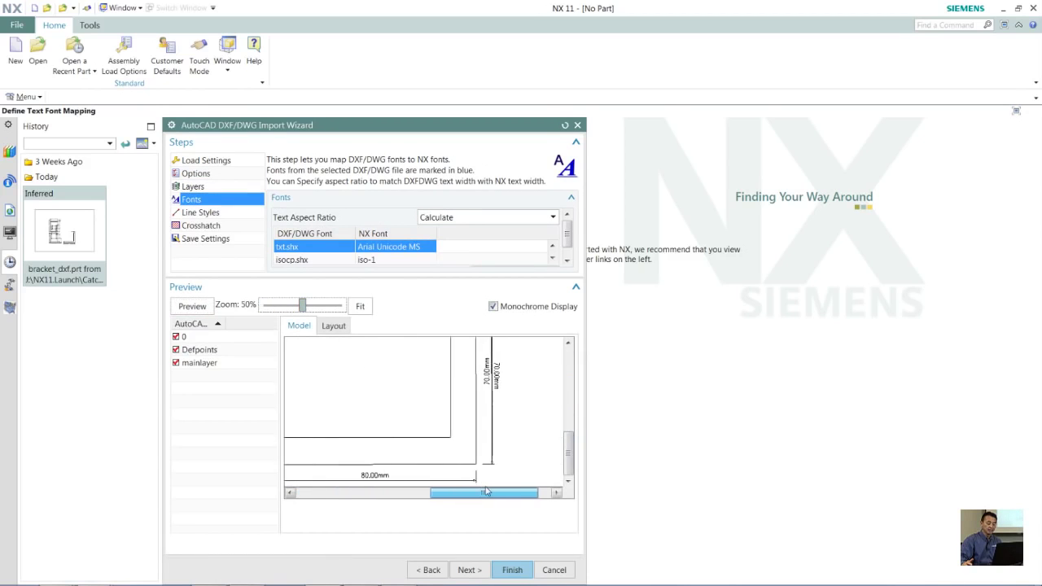
click(504, 570)
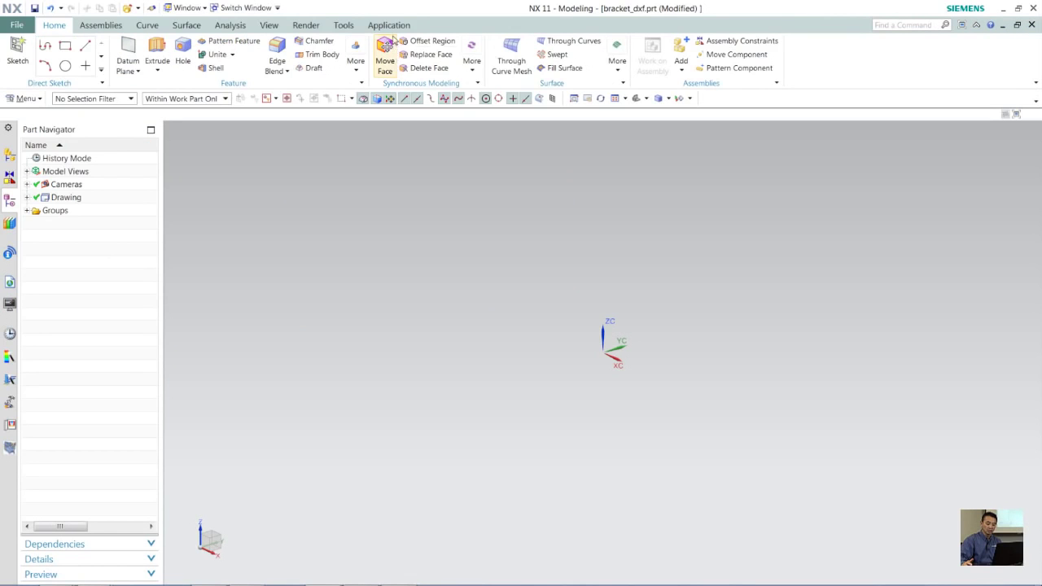
Open the imported bracket drawing in Drafting and reposition the 80 mm and 50 mm dimensions of the view with the slots.
click(389, 24)
click(59, 52)
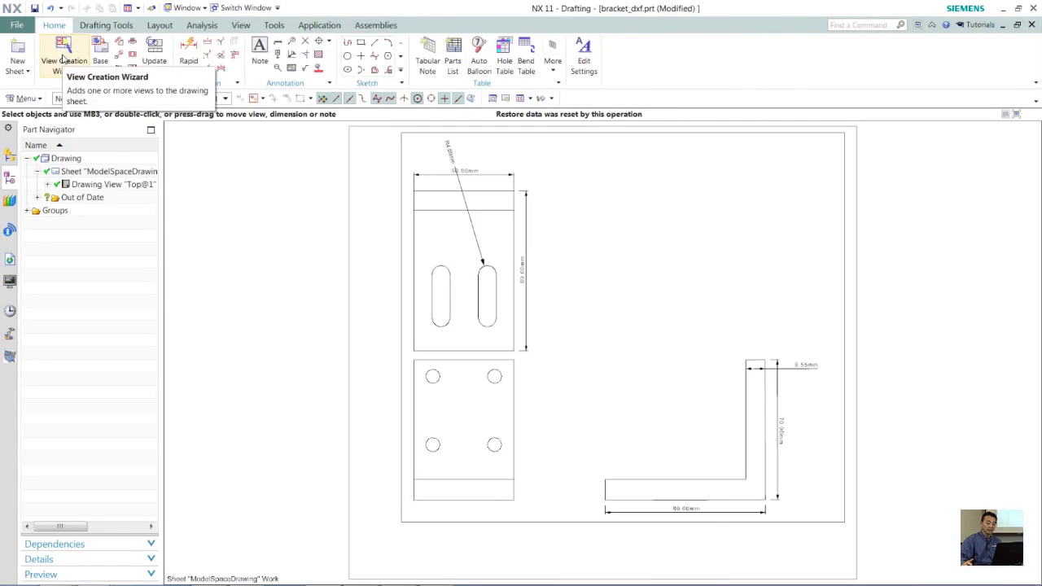
scroll(489, 269, up, 4)
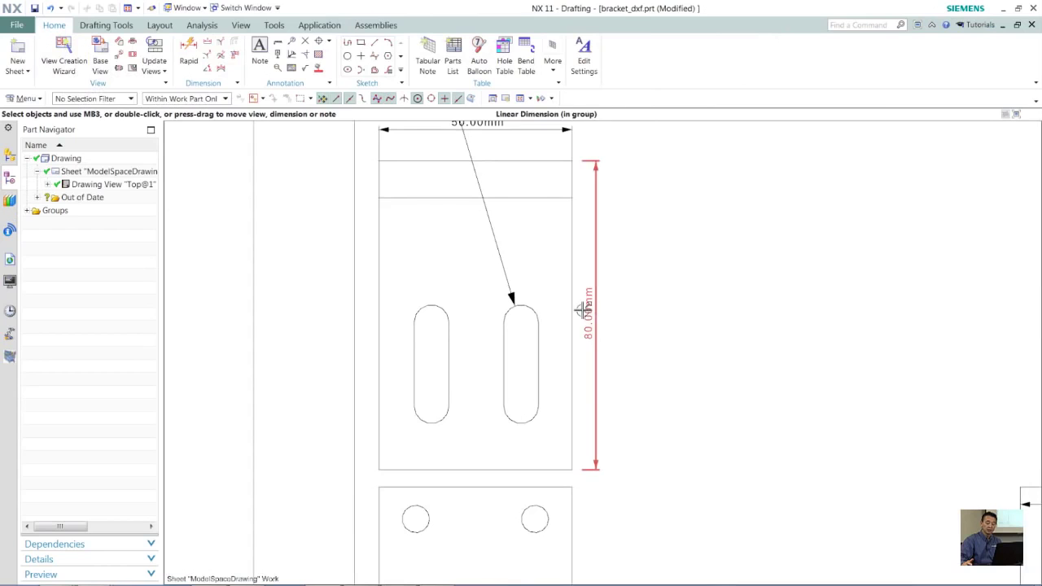
drag(585, 307, 621, 307)
scroll(563, 286, up, 3)
mouse_move(536, 200)
mouse_down()
mouse_move(540, 180)
mouse_move(545, 213)
mouse_up()
Move the L-shaped side profile's 70 mm dimension farther from its vertical edge.
key(ctrl+f)
scroll(770, 207, up, 3)
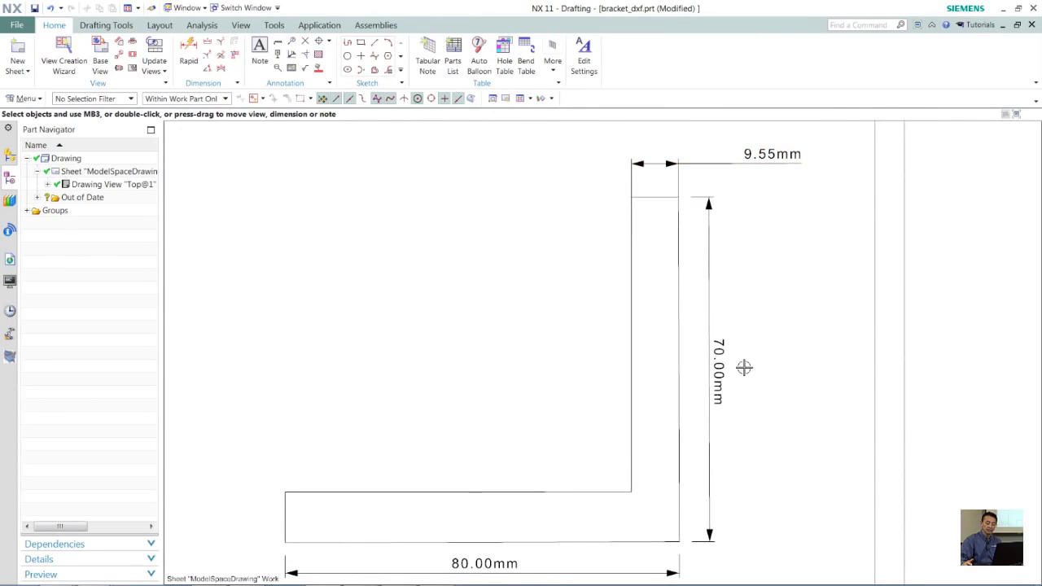
scroll(659, 422, down, 2)
scroll(659, 422, down, 5)
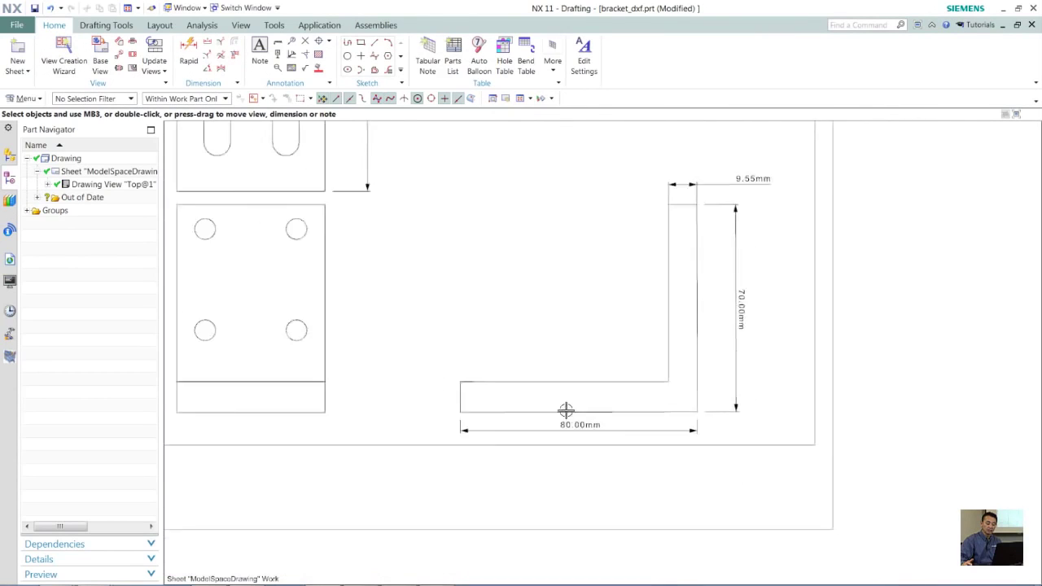
key(ctrl+f)
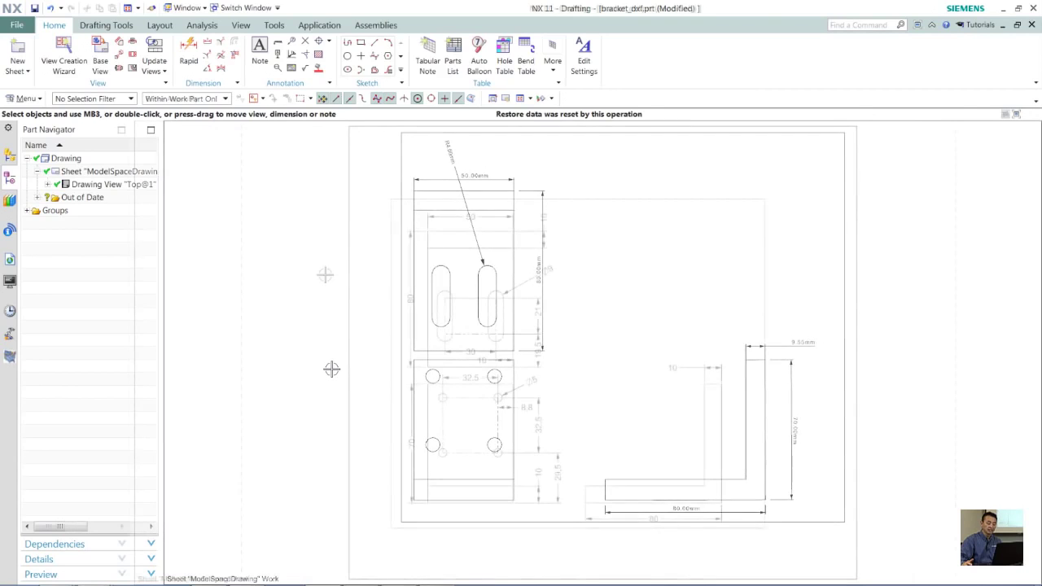
Smash the fully dimensioned drawing's single Top@1 view into separate sheet objects.
scroll(325, 274, up, 5)
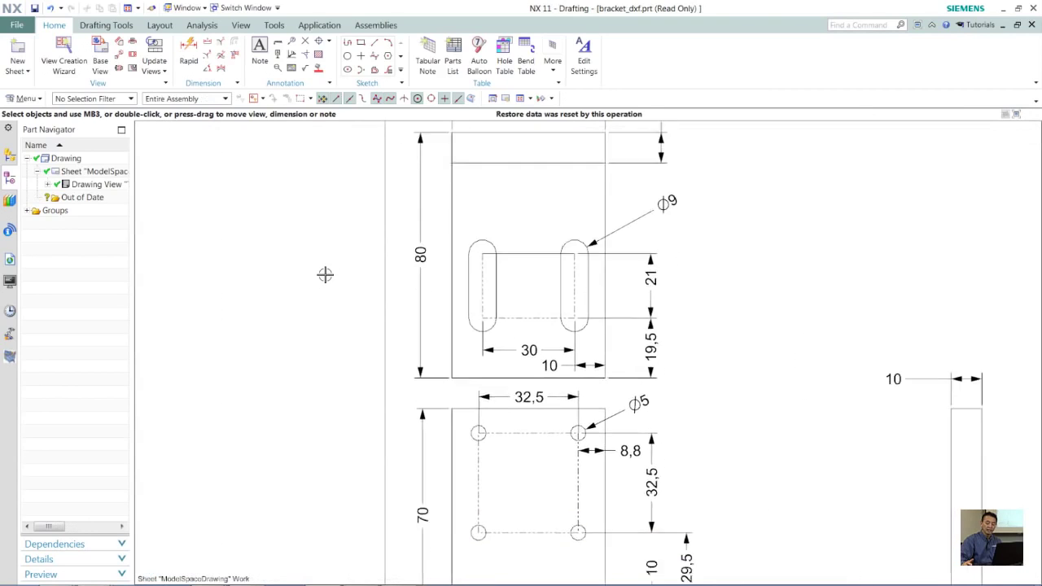
mouse_move(325, 275)
shift+middle_down()
mouse_move(320, 167)
mouse_move(218, 156)
shift+middle_up()
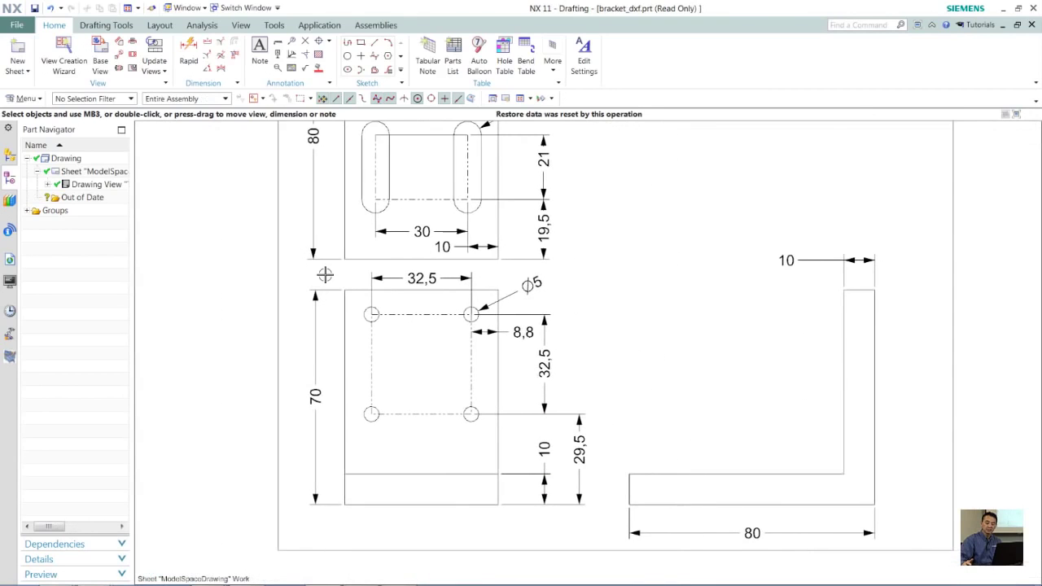
key(ctrl+f)
right_click(733, 285)
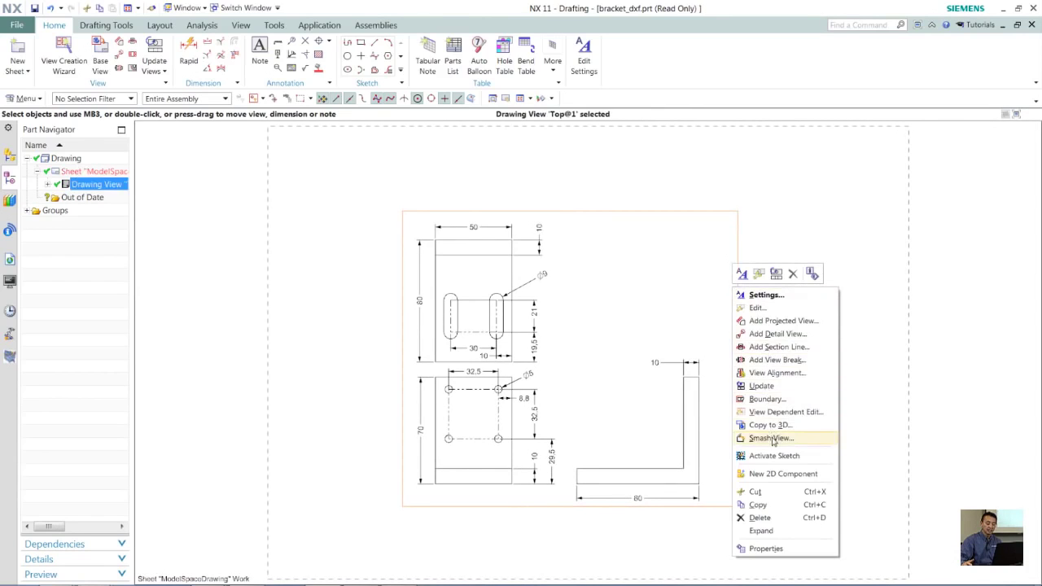
click(774, 440)
click(387, 324)
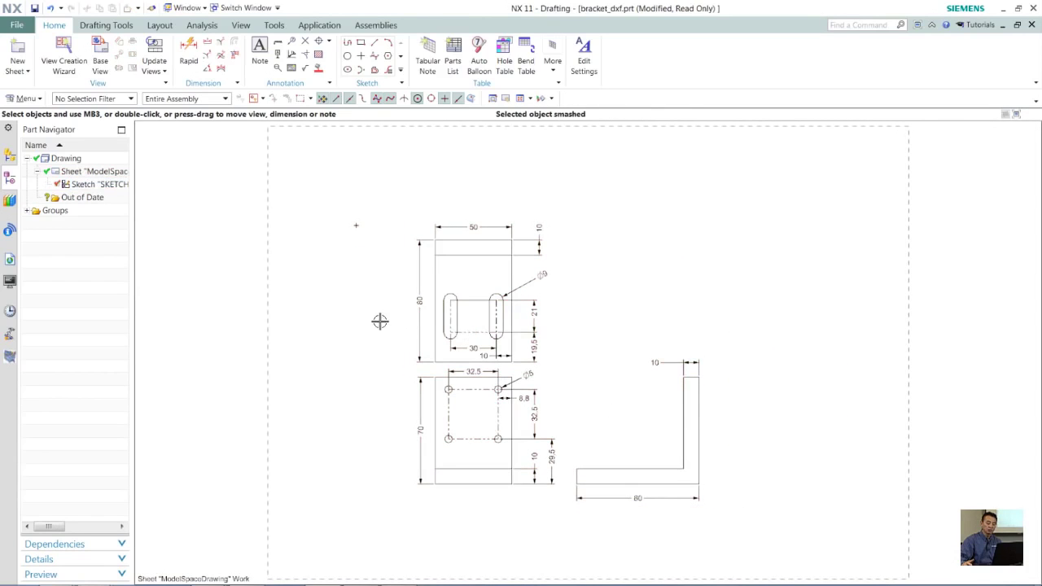
Move the slotted plate's geometry and dimensions to a new view with Top orientation at 1:1 scale.
scroll(370, 220, up, 2)
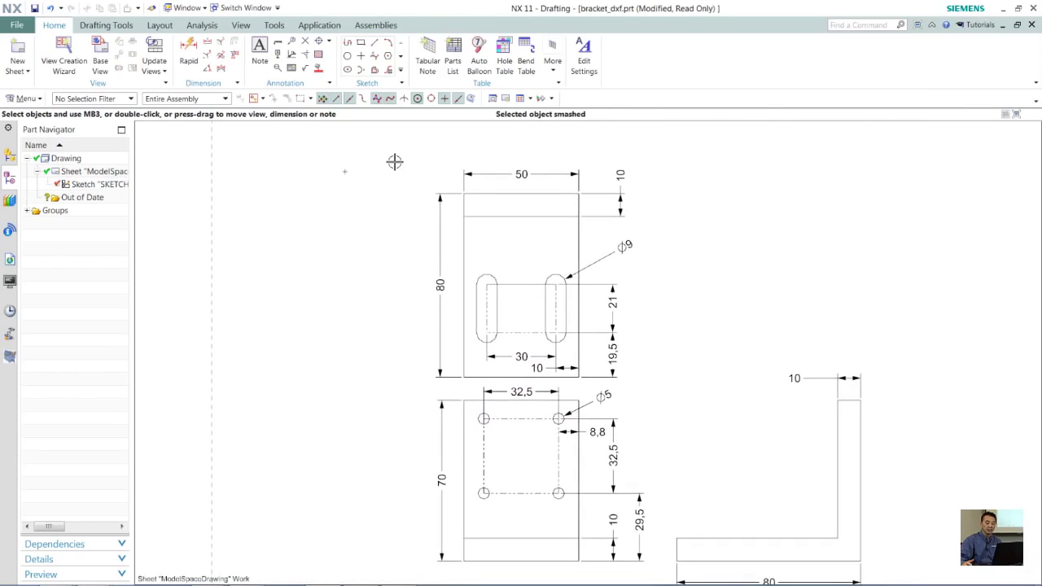
drag(395, 147, 663, 377)
right_click(587, 256)
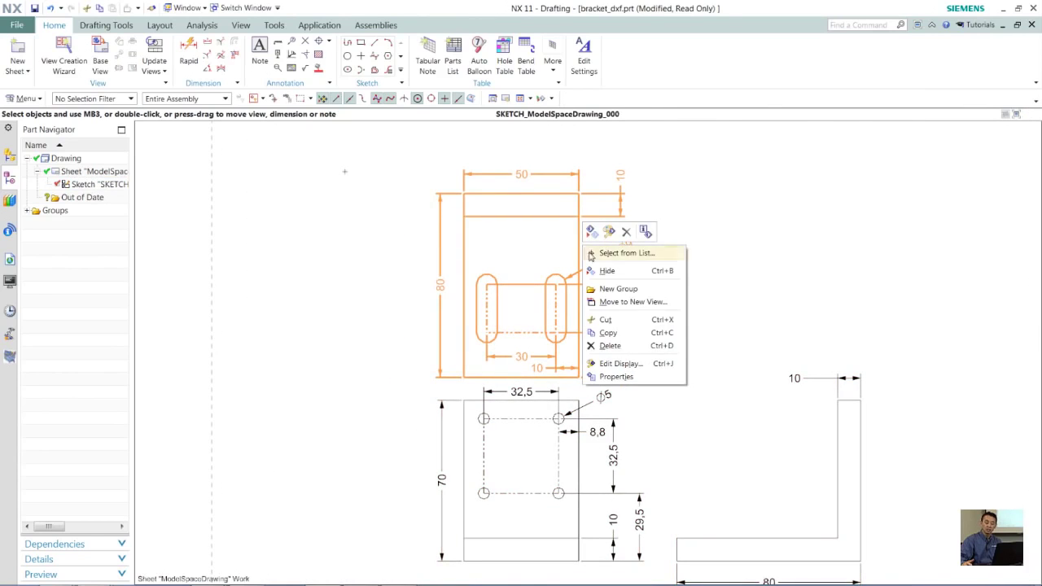
click(621, 303)
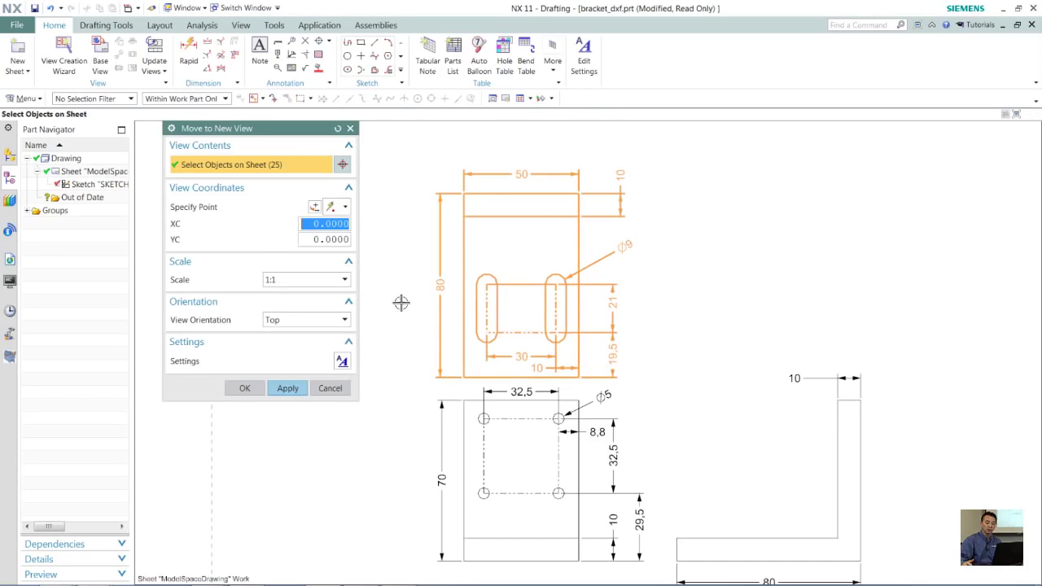
click(298, 388)
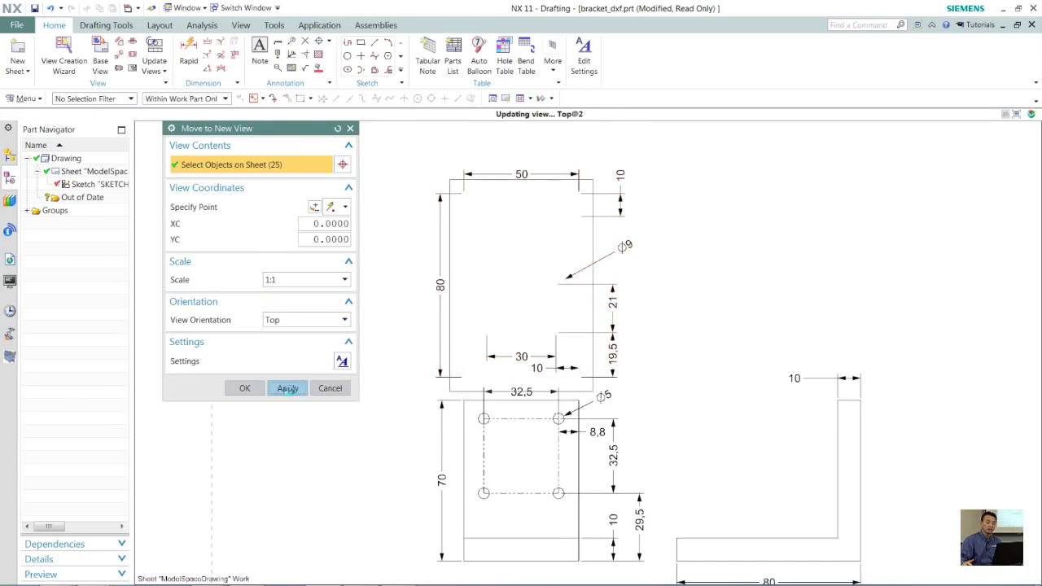
Move the four-hole plate's geometry and dimensions to a new view with Front orientation at 1:1 scale.
scroll(418, 315, up, 2)
drag(423, 298, 697, 519)
click(319, 319)
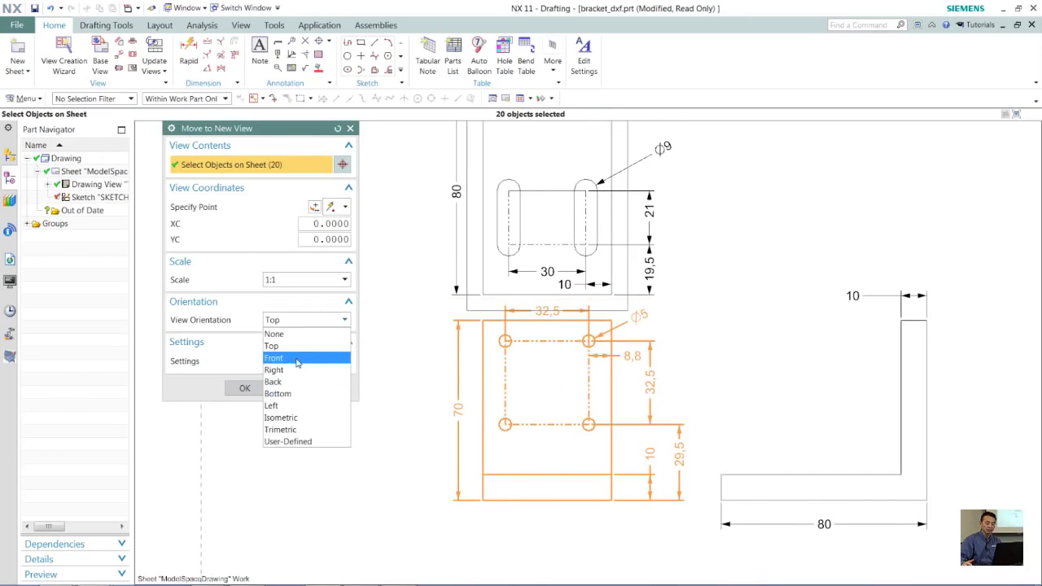
click(285, 343)
click(287, 388)
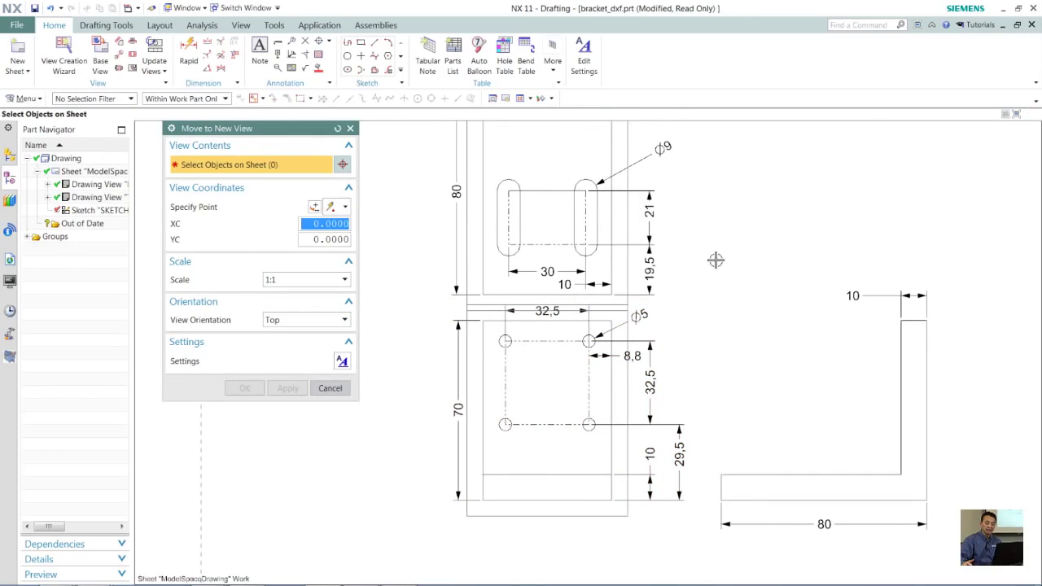
Move the L-shaped profile and its dimensions to a new view with Right orientation at 1:1 scale.
drag(716, 260, 956, 547)
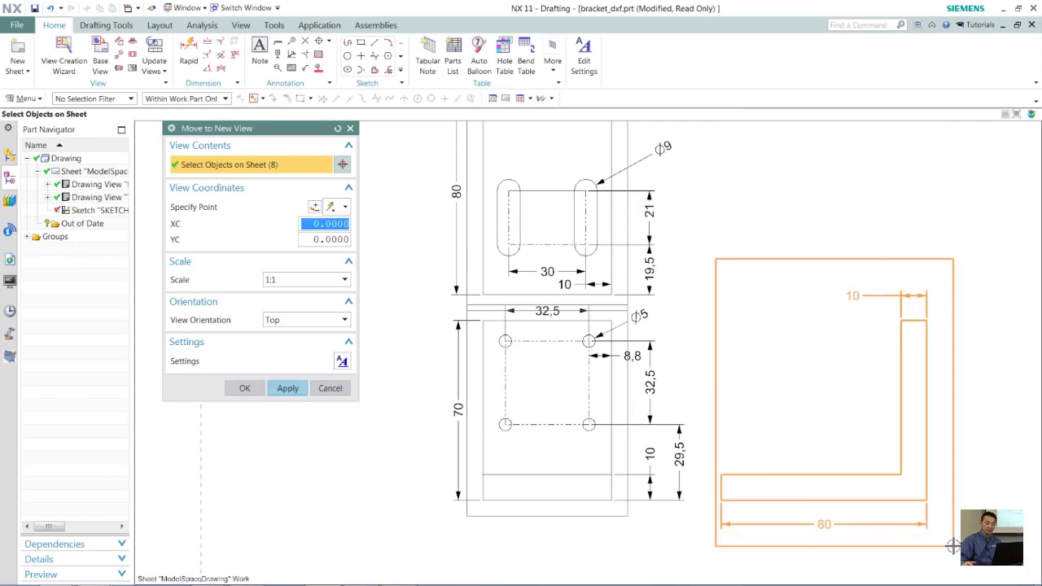
click(313, 324)
click(285, 368)
click(247, 388)
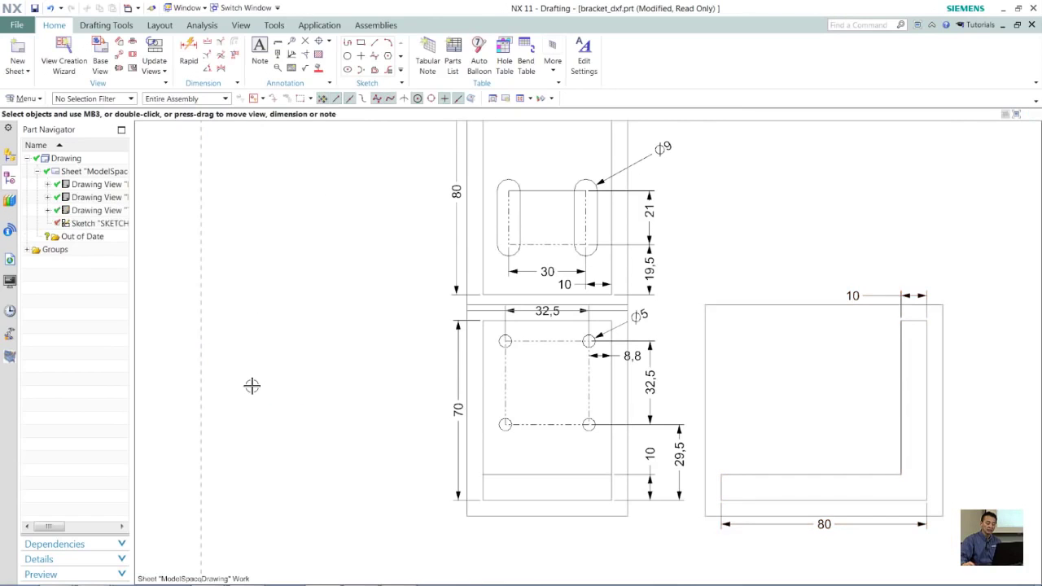
scroll(237, 369, down, 3)
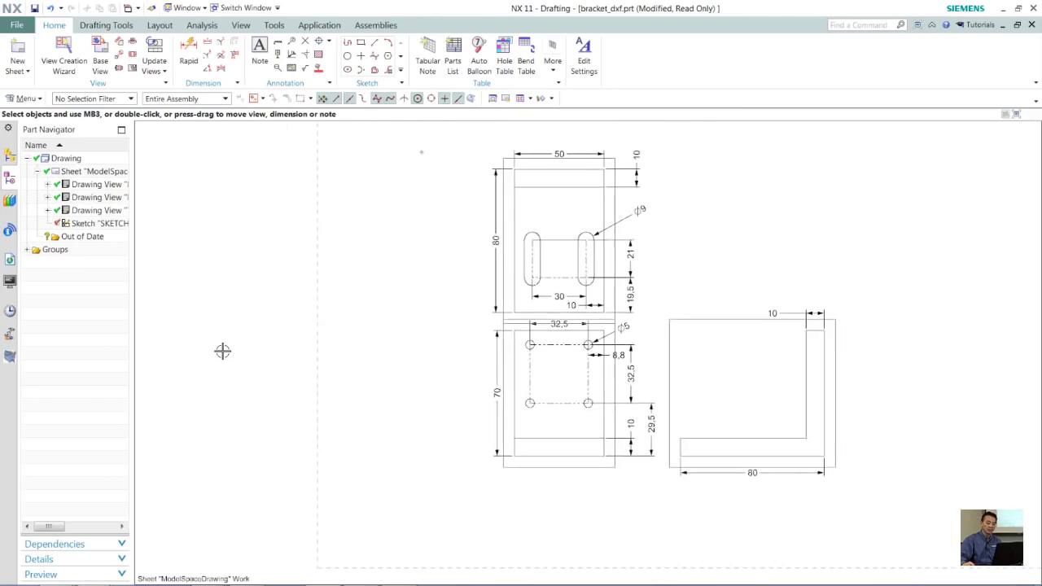
click(88, 210)
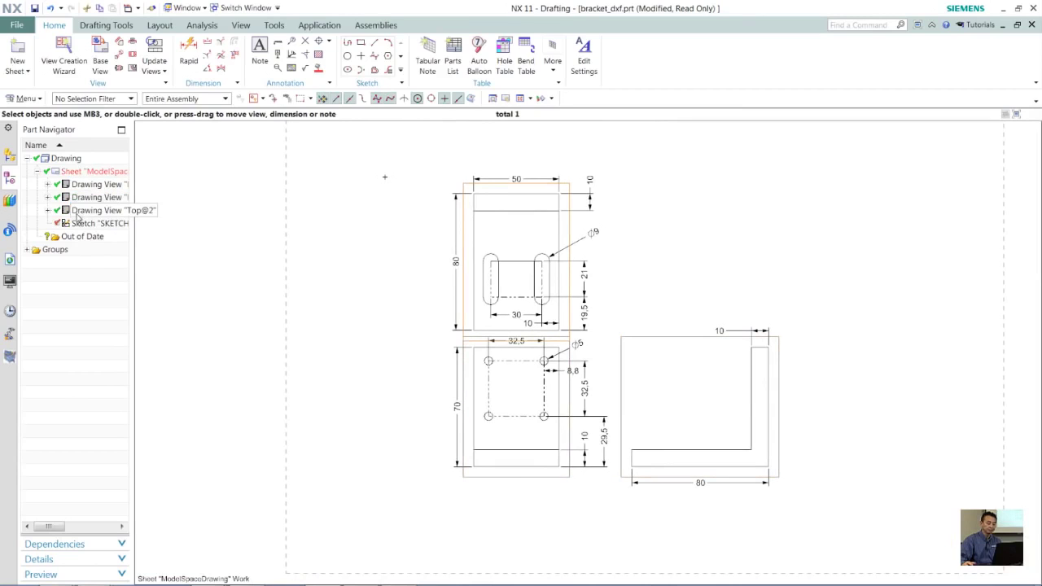
click(196, 253)
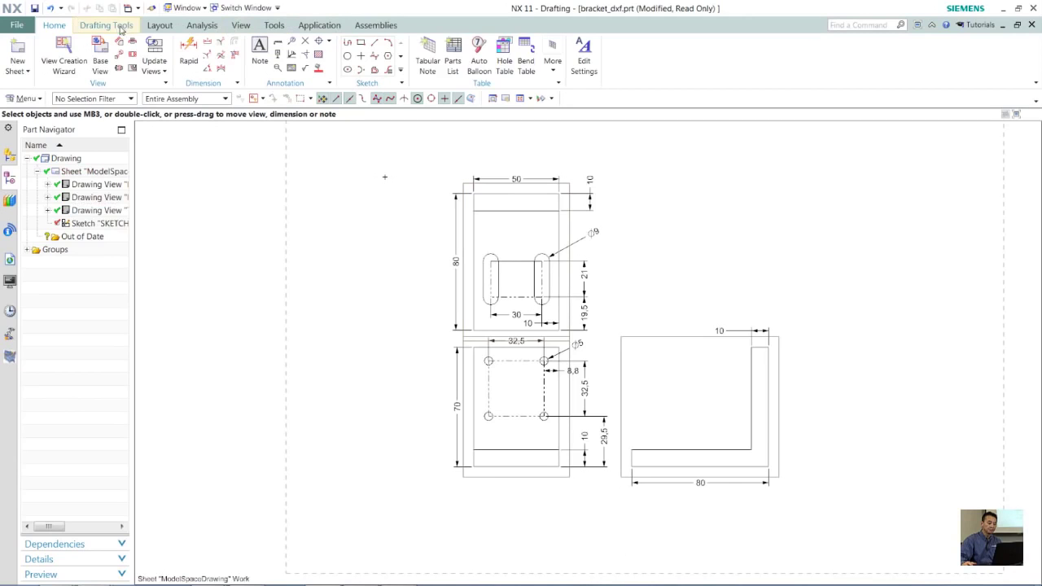
Copy the Top, Front and Right views to 3D with the output set to Sketches and Solid Body.
click(157, 28)
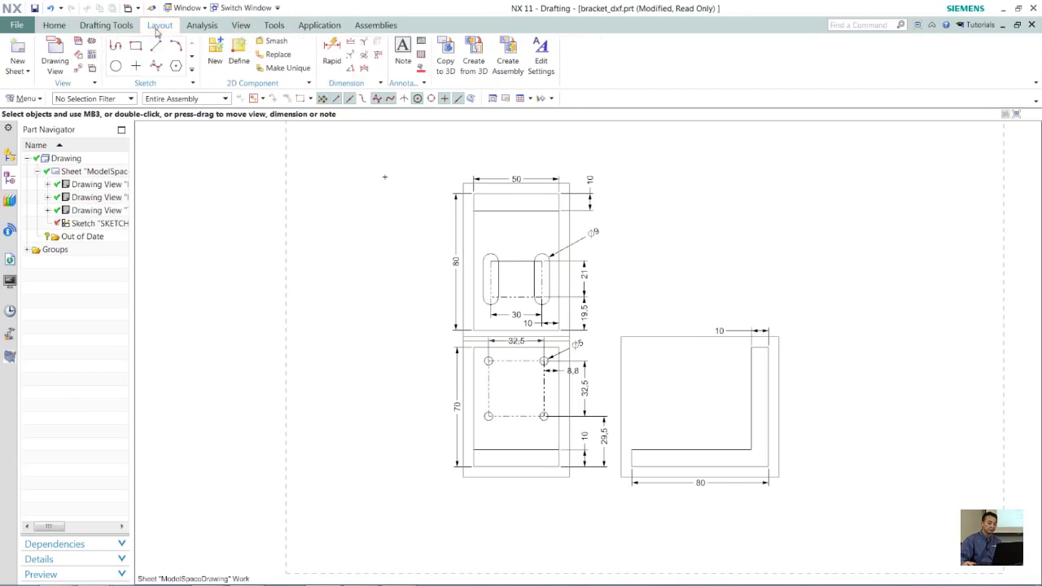
click(446, 65)
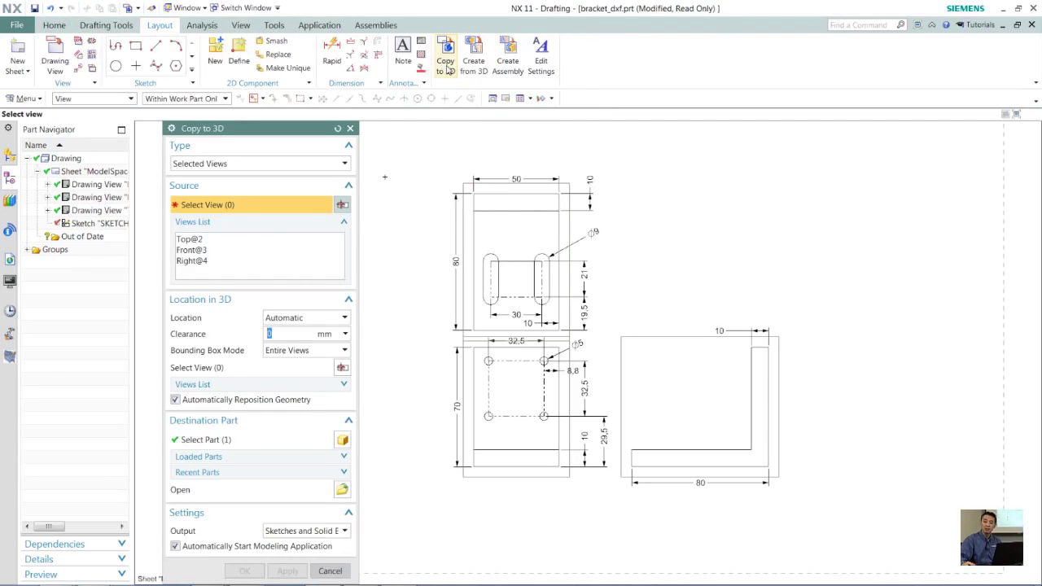
drag(190, 240, 194, 265)
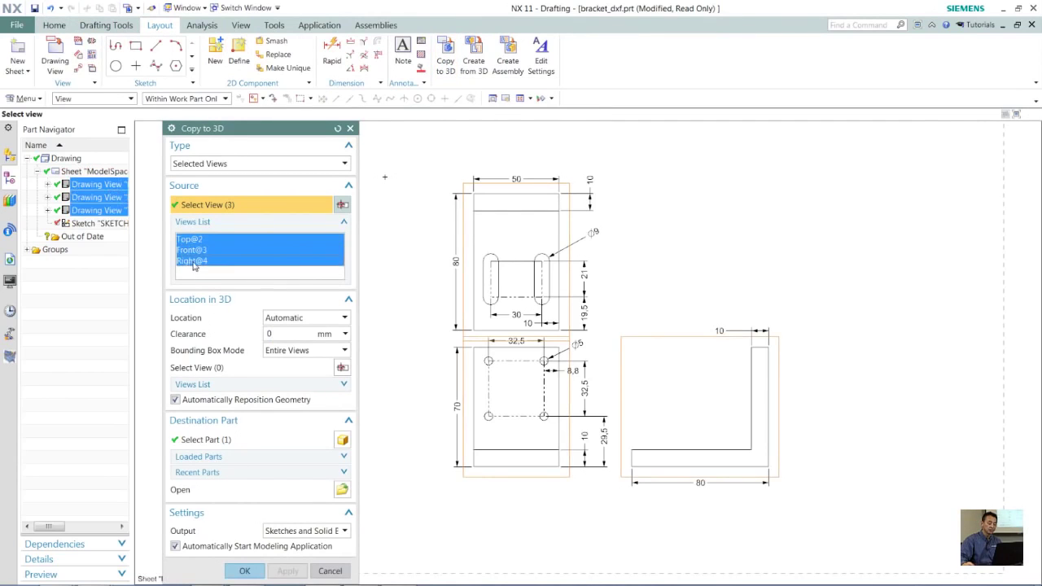
click(348, 299)
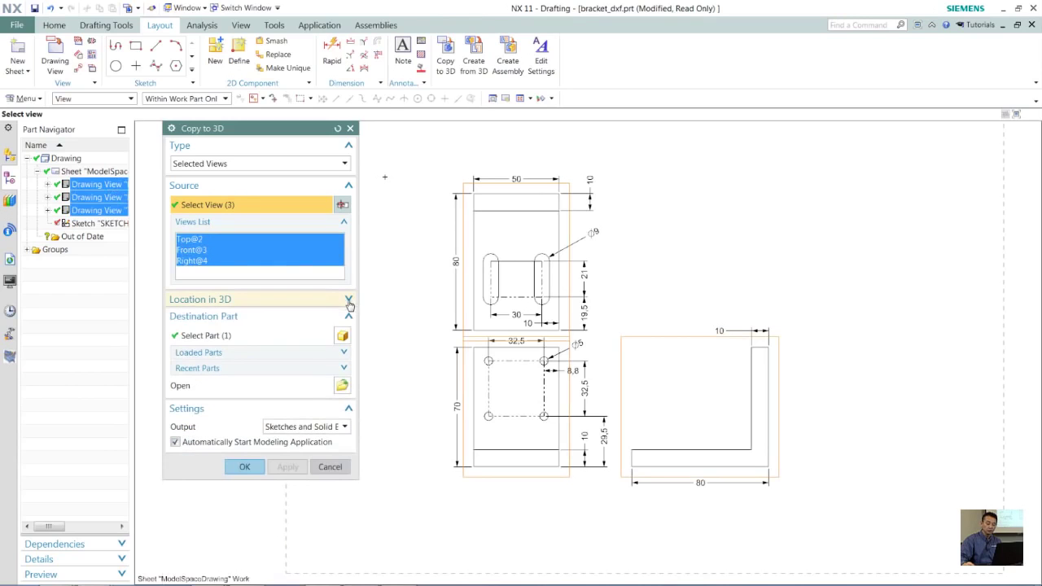
click(342, 430)
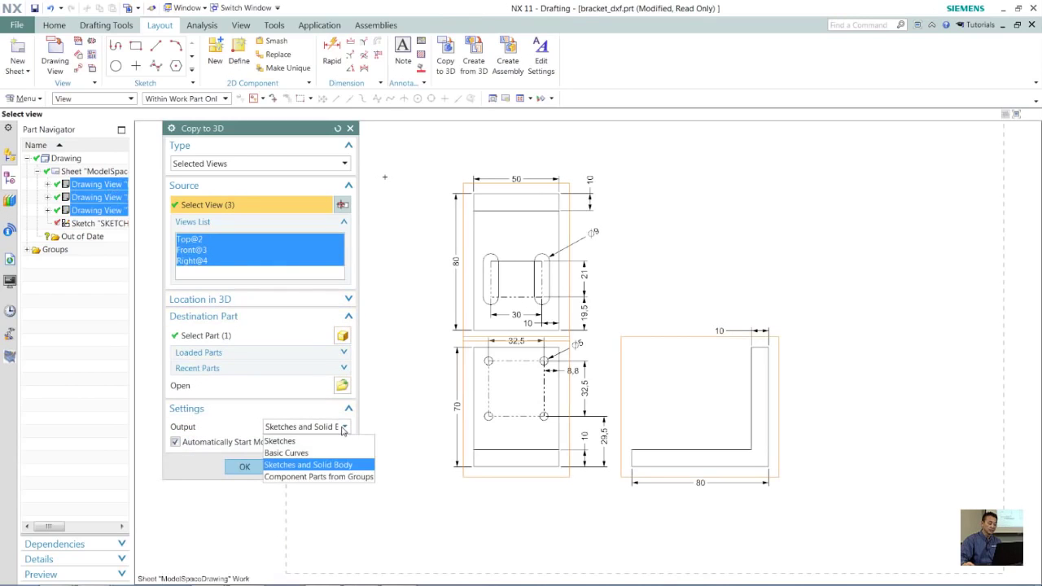
click(308, 465)
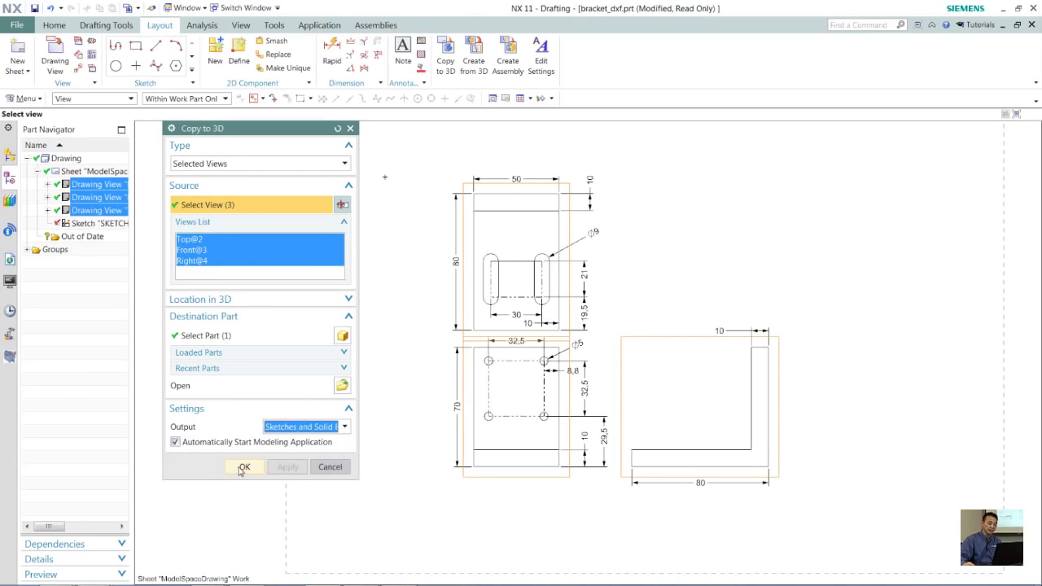
click(241, 469)
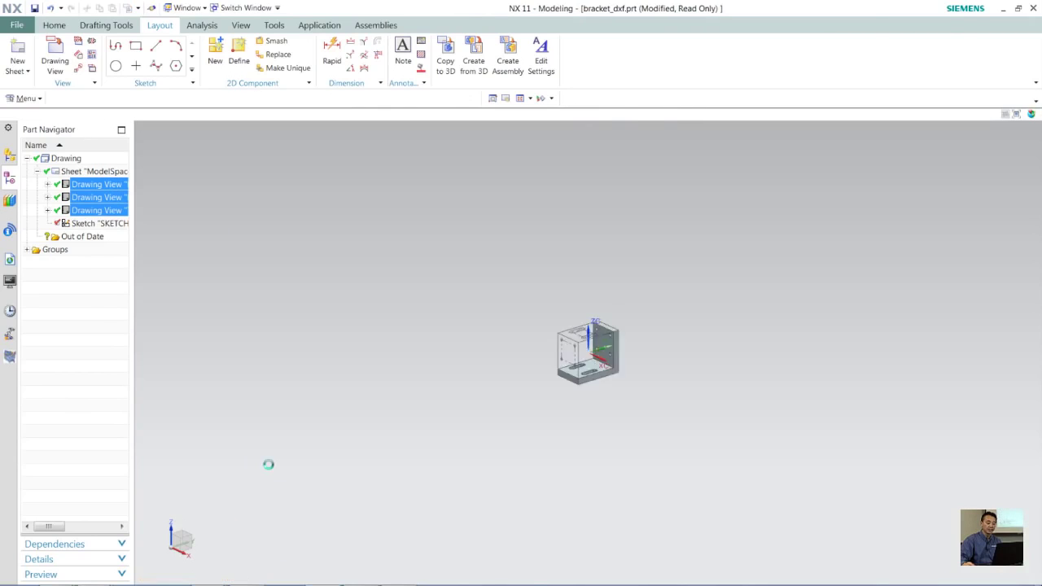
Open the top sketch of the generated bracket for editing with rollback.
mouse_move(229, 467)
middle_down()
mouse_move(247, 410)
mouse_move(279, 379)
middle_up()
key(F8)
key(F8)
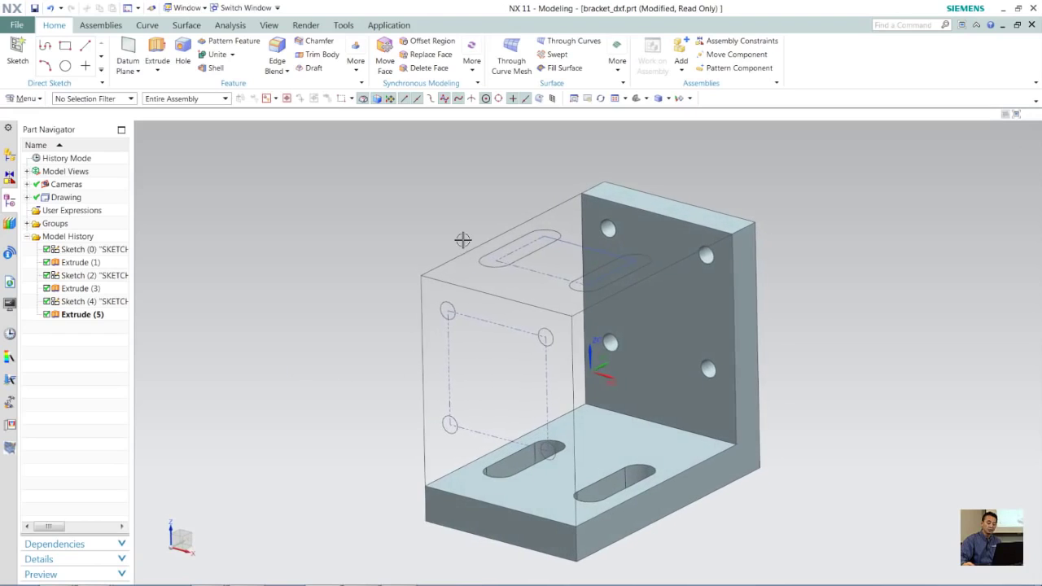
middle_drag(463, 239, 459, 252)
click(459, 253)
right_click(461, 257)
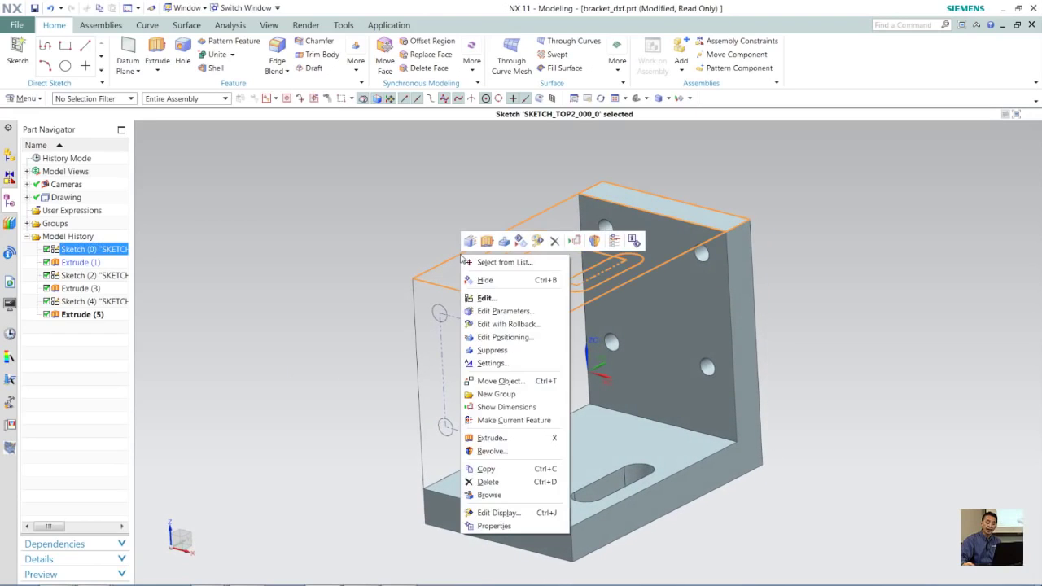
click(529, 326)
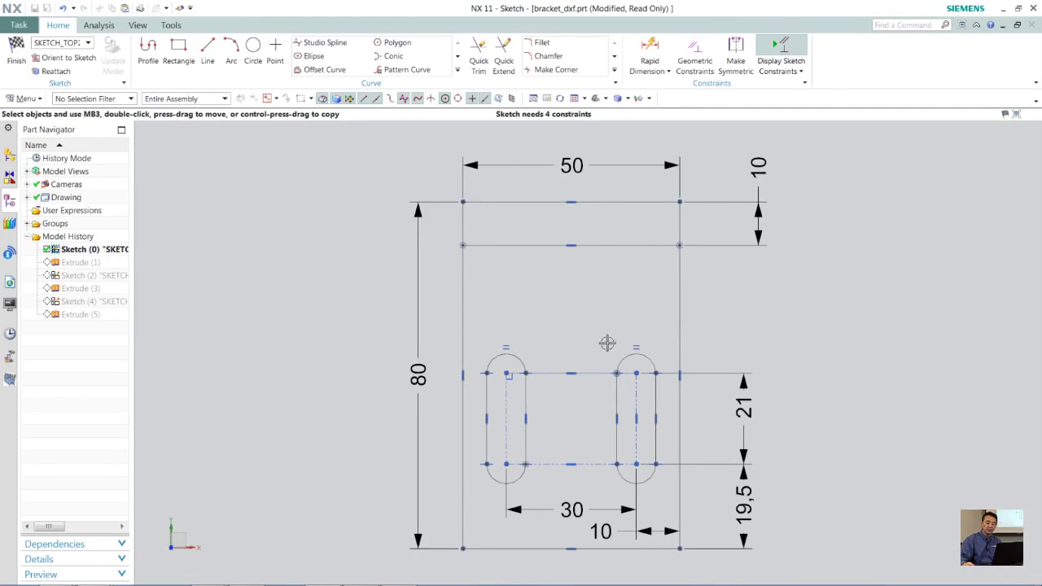
Delete the slot nearest the 10 mm dimension from the top sketch and finish the sketch.
drag(665, 489, 668, 491)
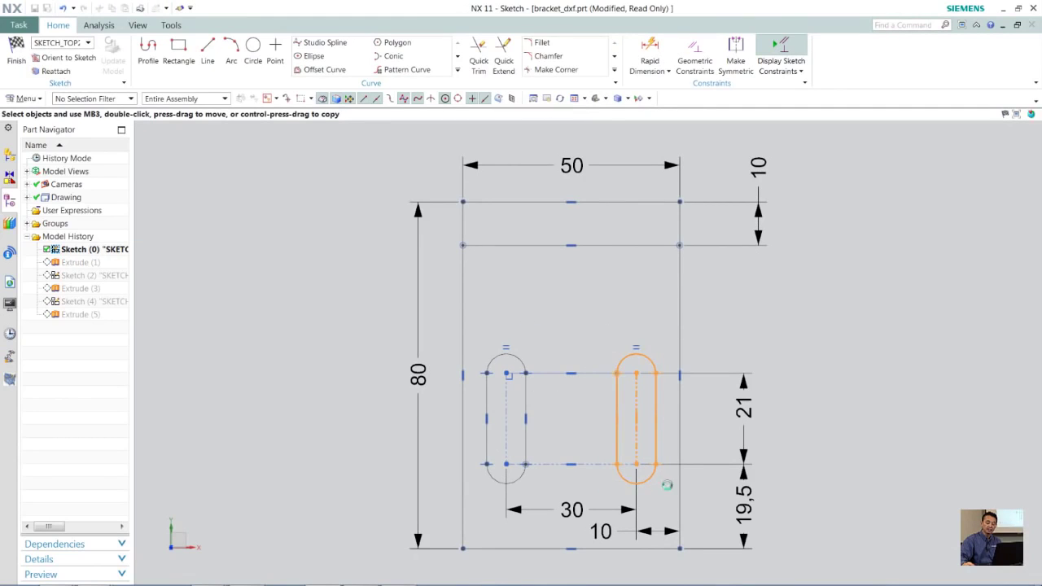
key(Delete)
right_click(752, 379)
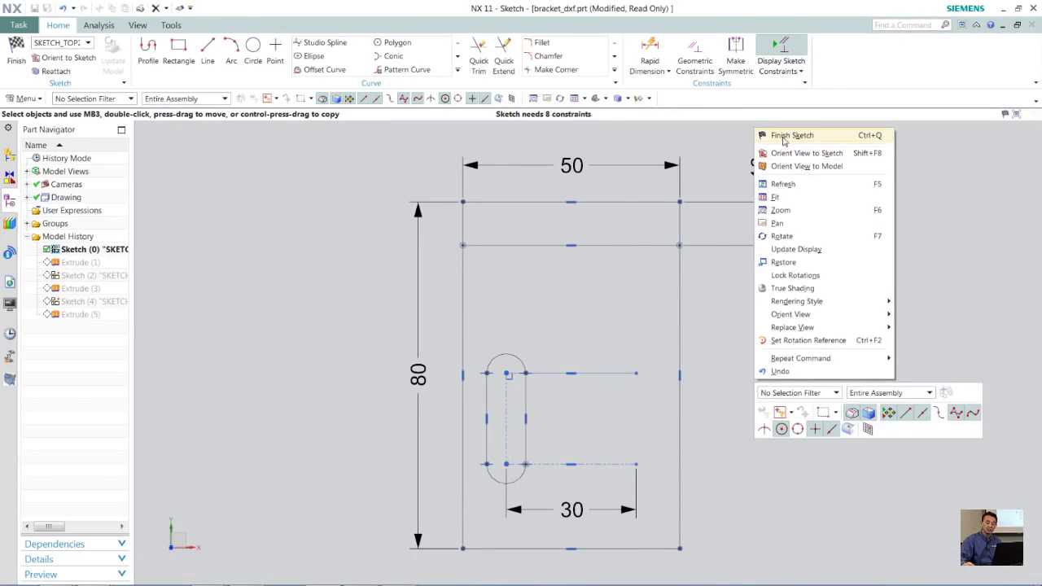
click(784, 137)
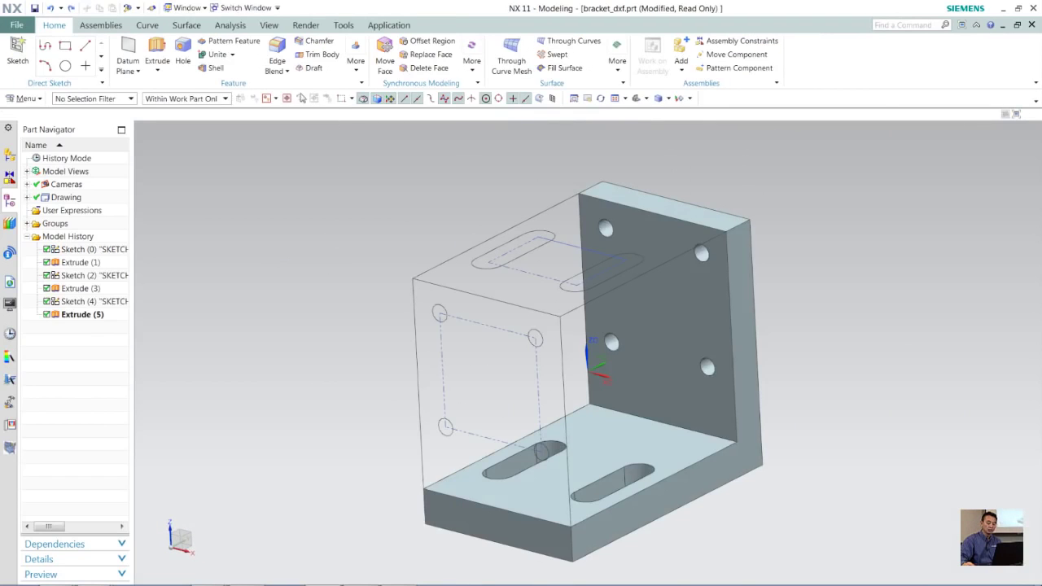
Blend the bracket's inner corner edge, where the base meets the upright plate, with a 5 mm circular radius.
click(277, 51)
click(640, 420)
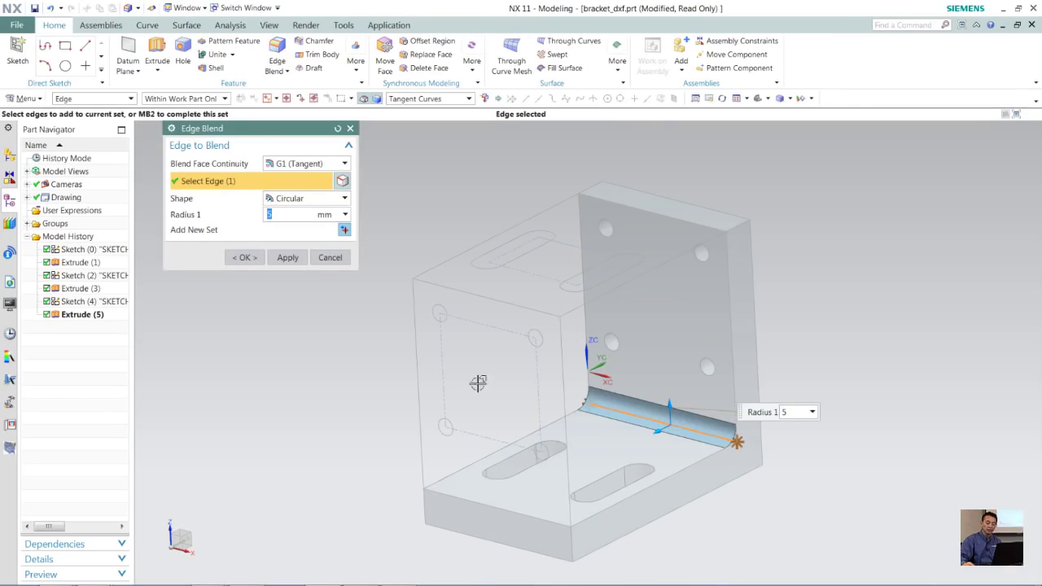
click(243, 258)
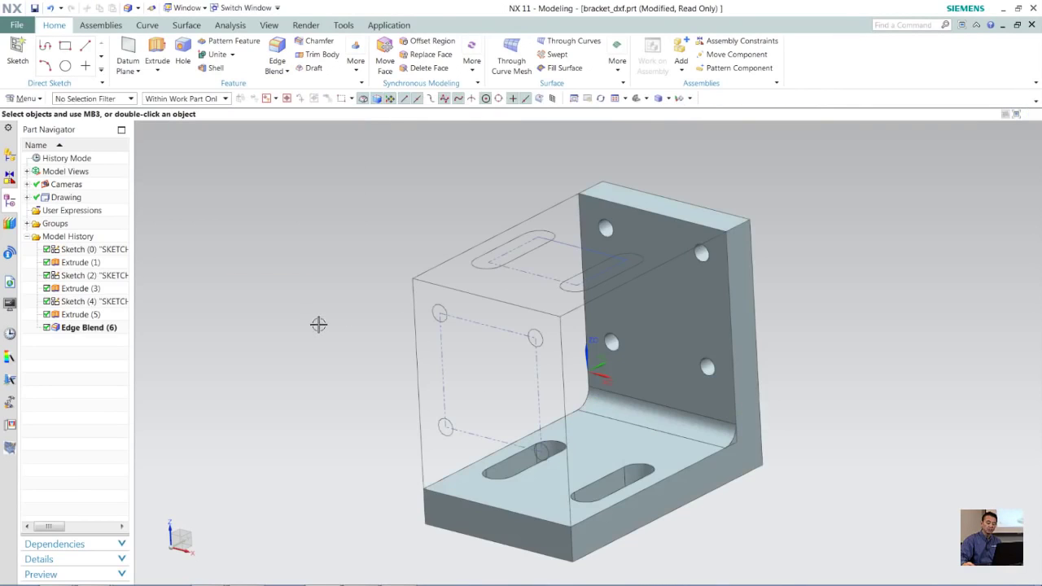
Add a symmetric chamfer to the two vertical corner edges at the free end of the bracket's base.
click(318, 40)
click(426, 508)
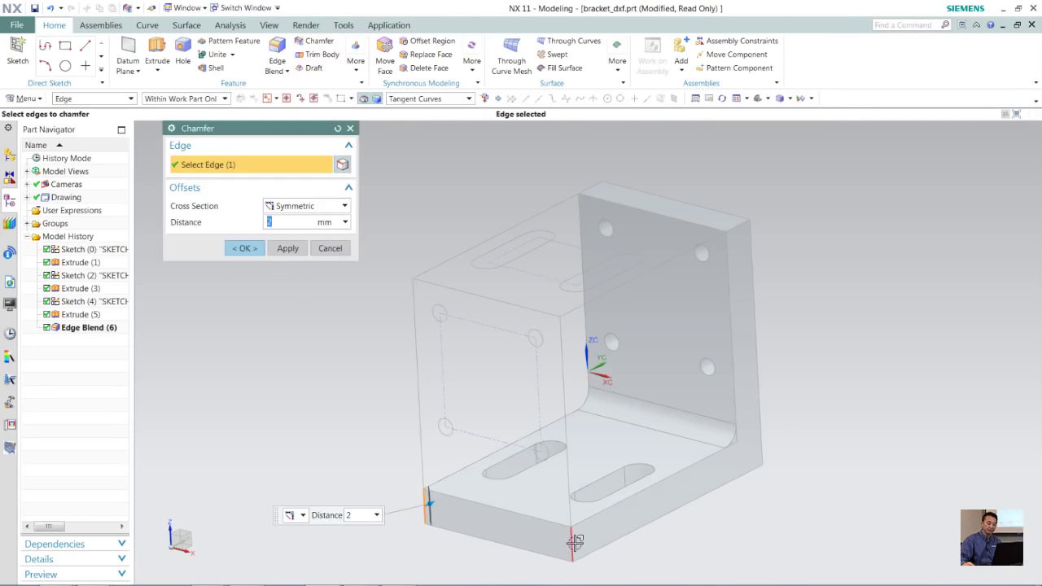
click(573, 542)
drag(436, 505, 440, 500)
click(244, 249)
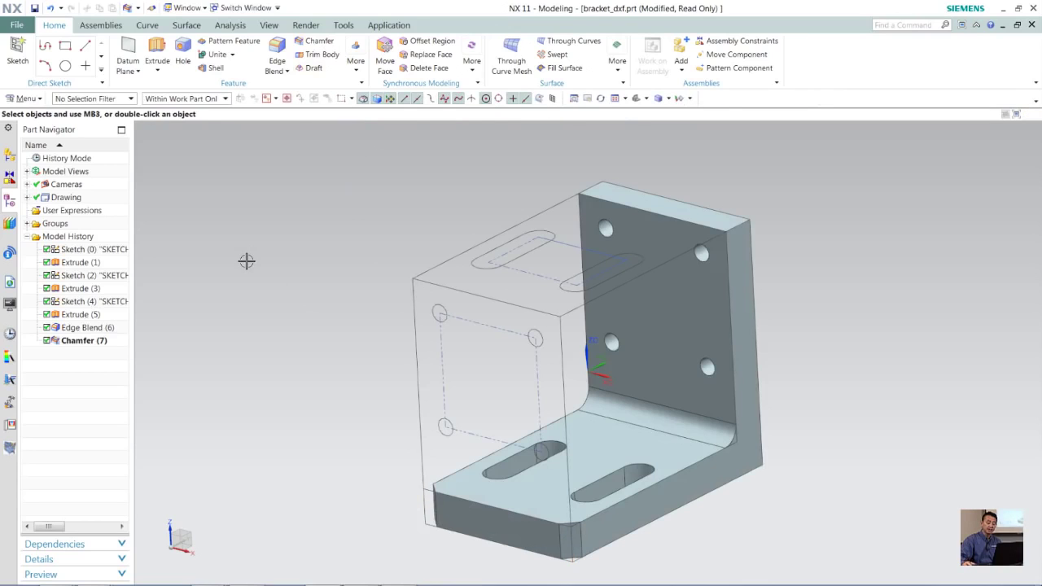
Hide all sketches so only the solid bracket is displayed.
key(ctrl+w)
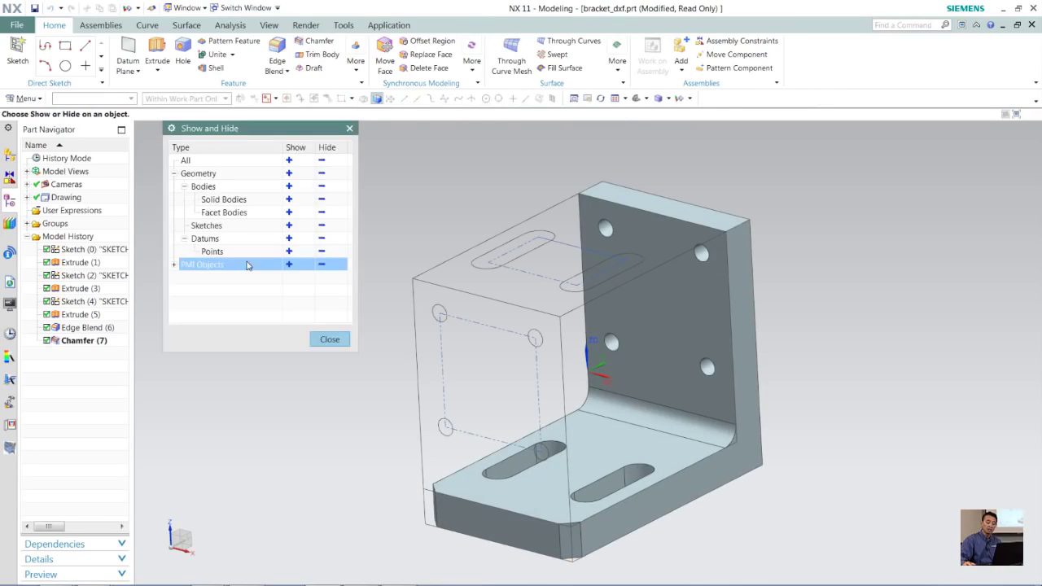
click(322, 225)
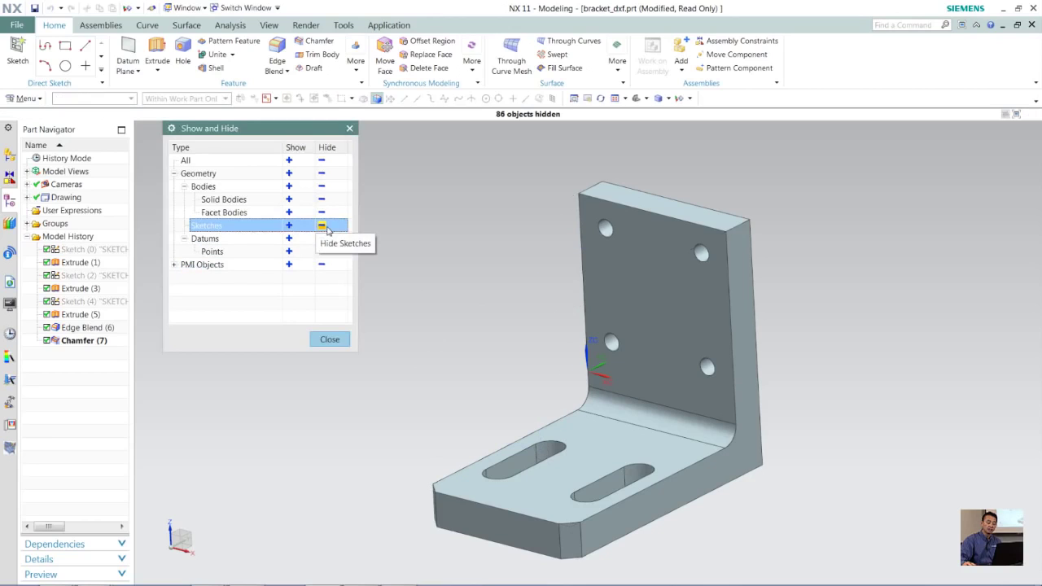
click(329, 341)
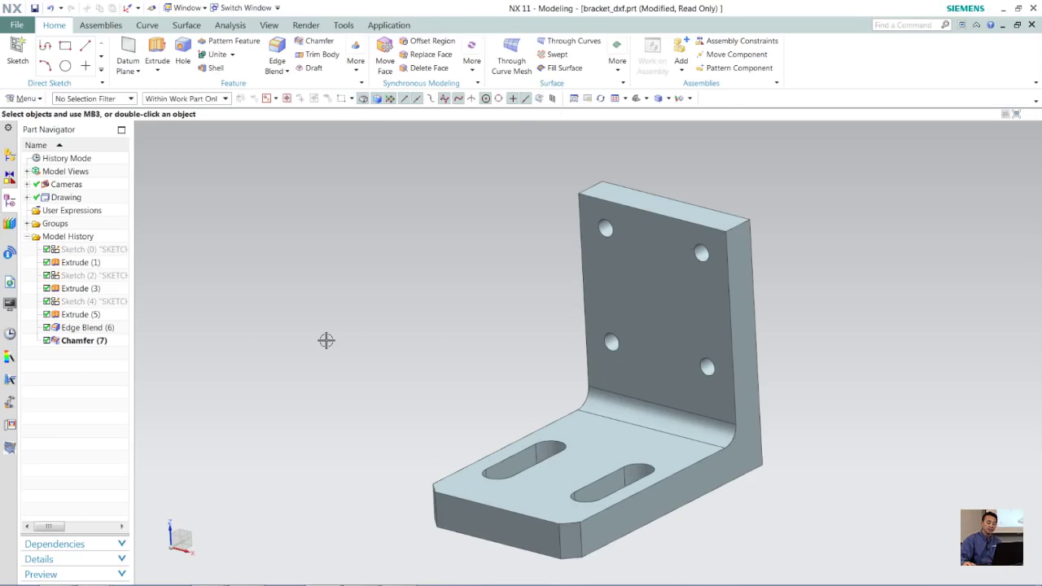
Add bracket_dxf.3d.prt as a component of the ORD5_00000079_A assembly, placing its origin at the square tube's upper hole.
key(Home)
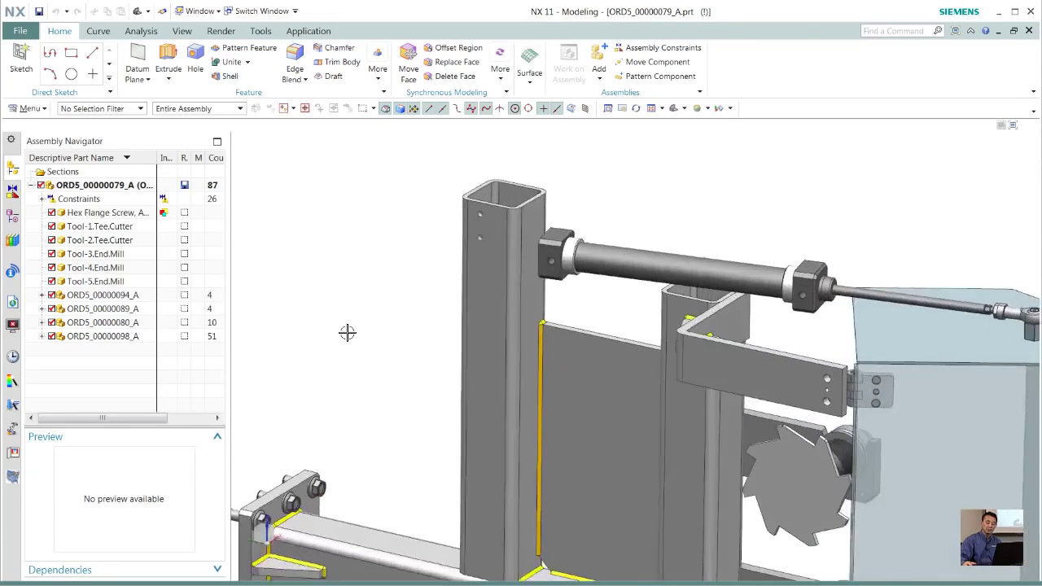
right_click(305, 339)
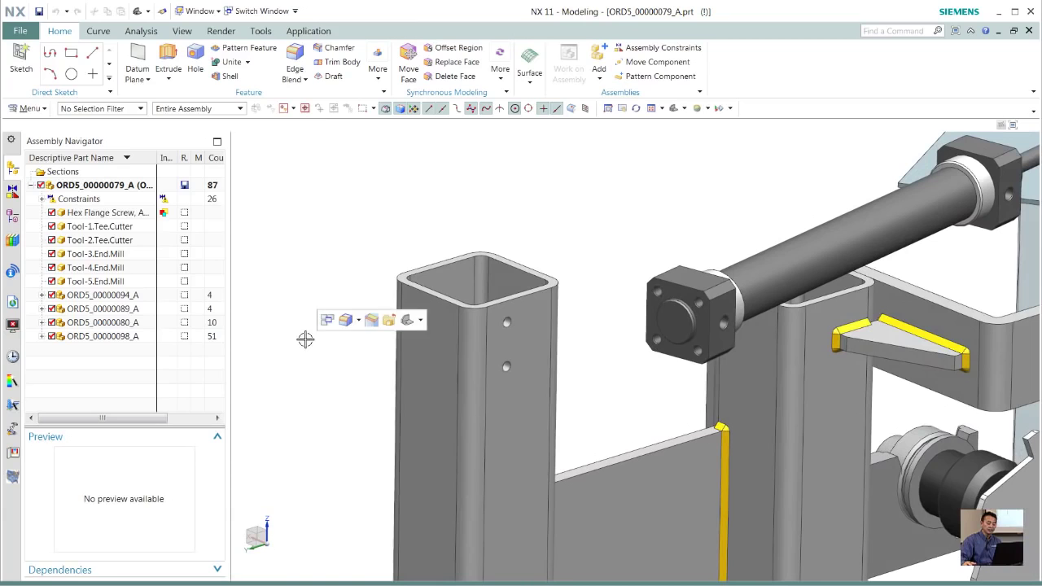
click(598, 57)
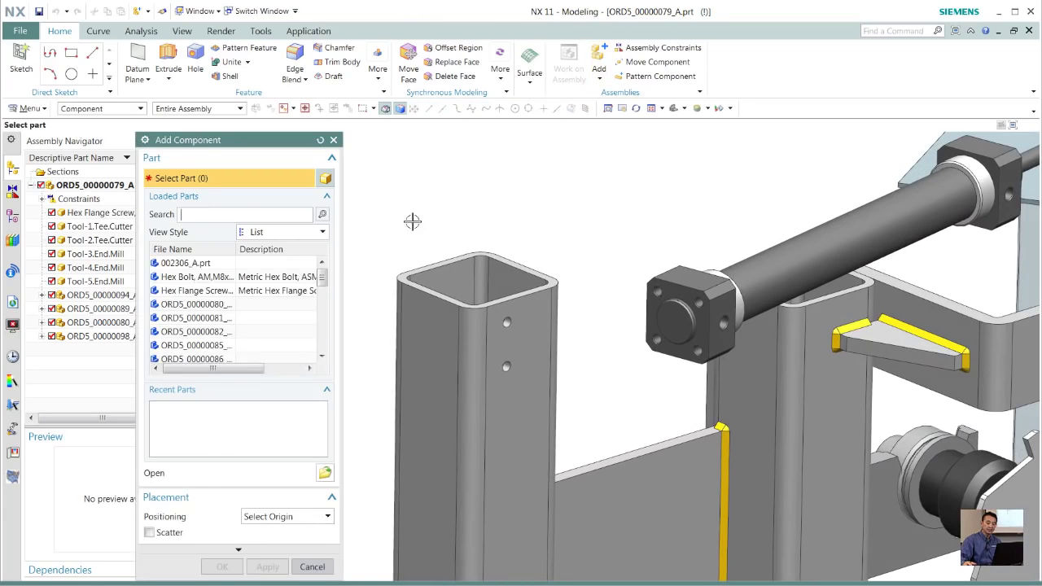
drag(325, 281, 324, 359)
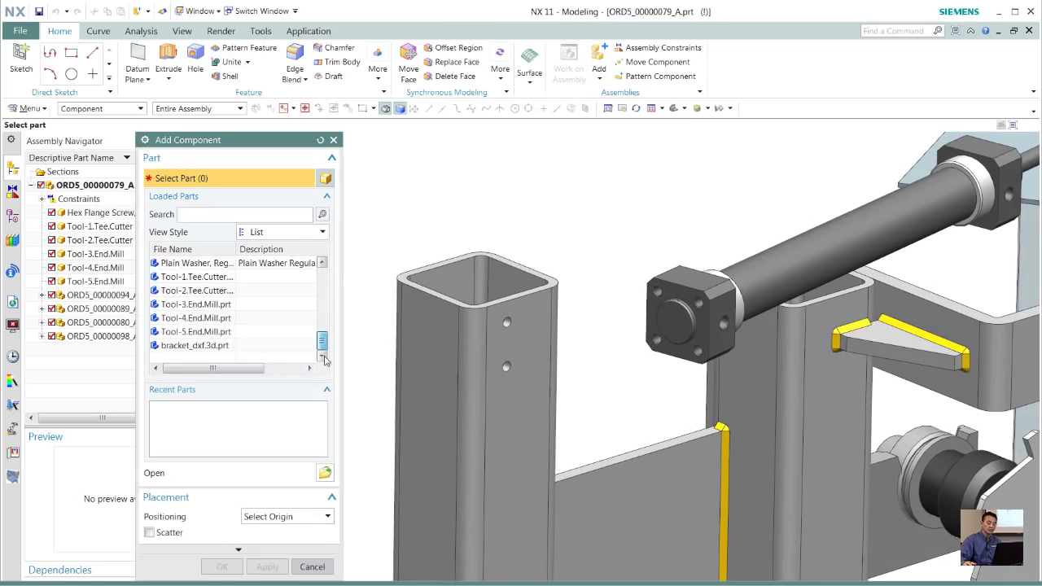
click(199, 347)
click(222, 568)
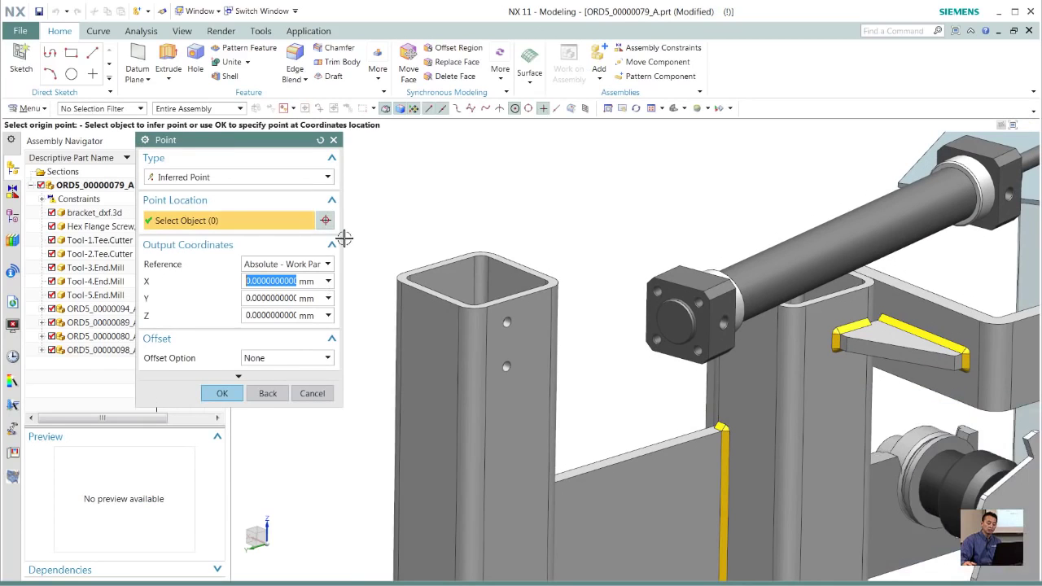
click(507, 322)
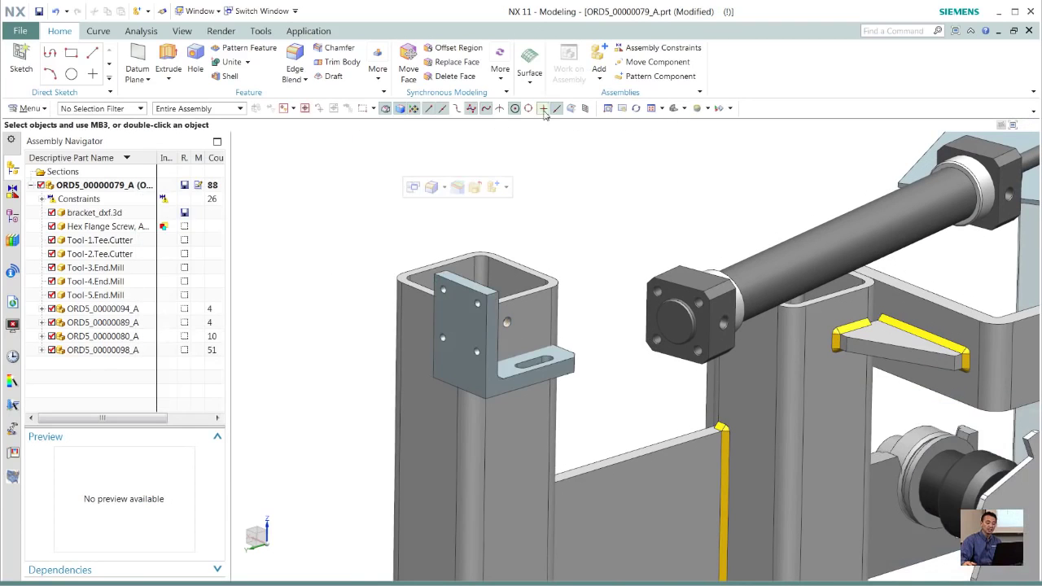
Apply a 1 to 2 Center constraint that centres the tube's upper hole between the faces of the bracket's upper slot.
click(662, 47)
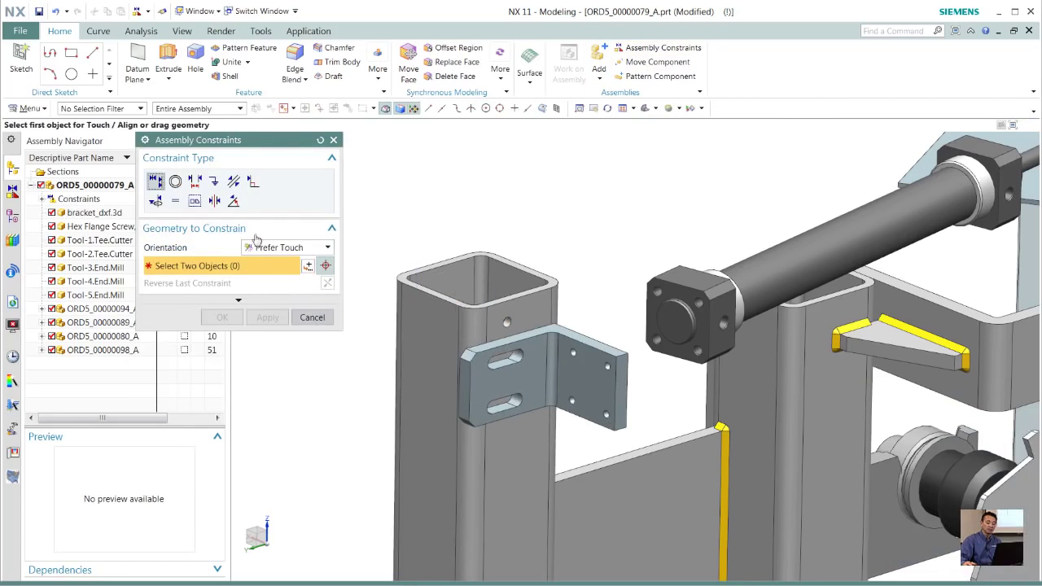
click(214, 201)
scroll(277, 432, up, 5)
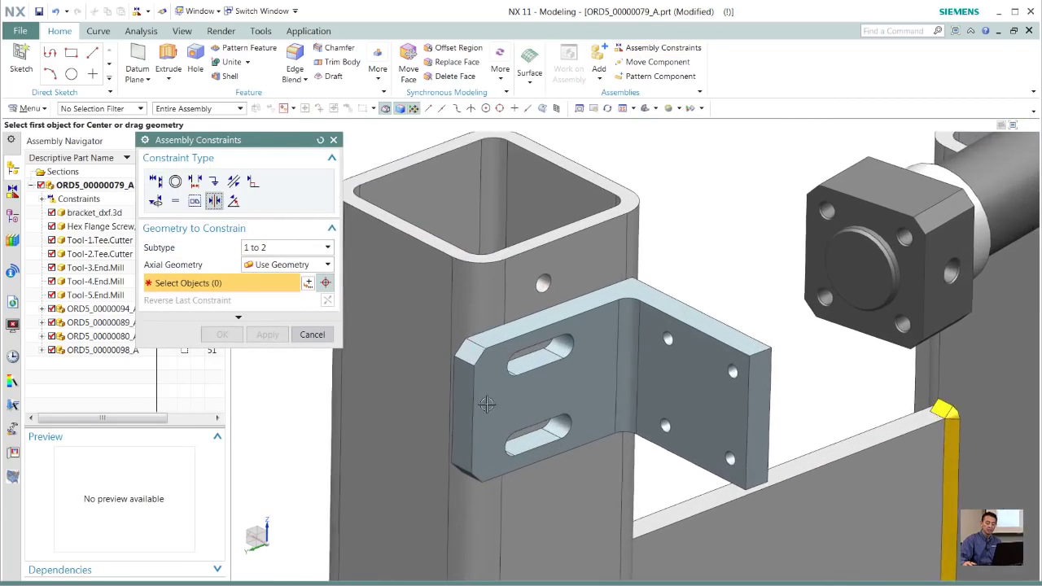
click(570, 269)
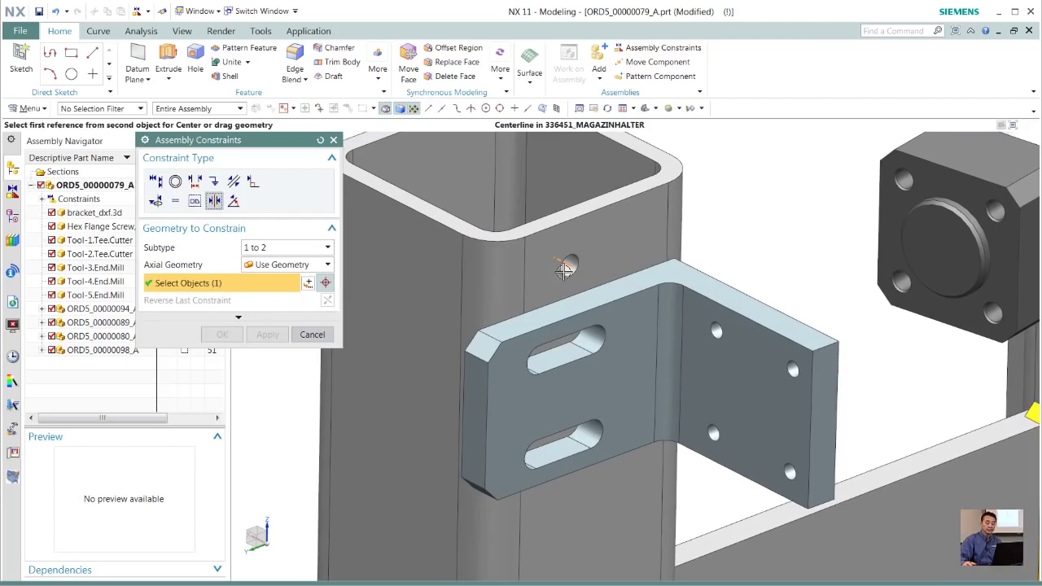
click(562, 354)
middle_drag(559, 377, 531, 424)
click(565, 322)
click(267, 333)
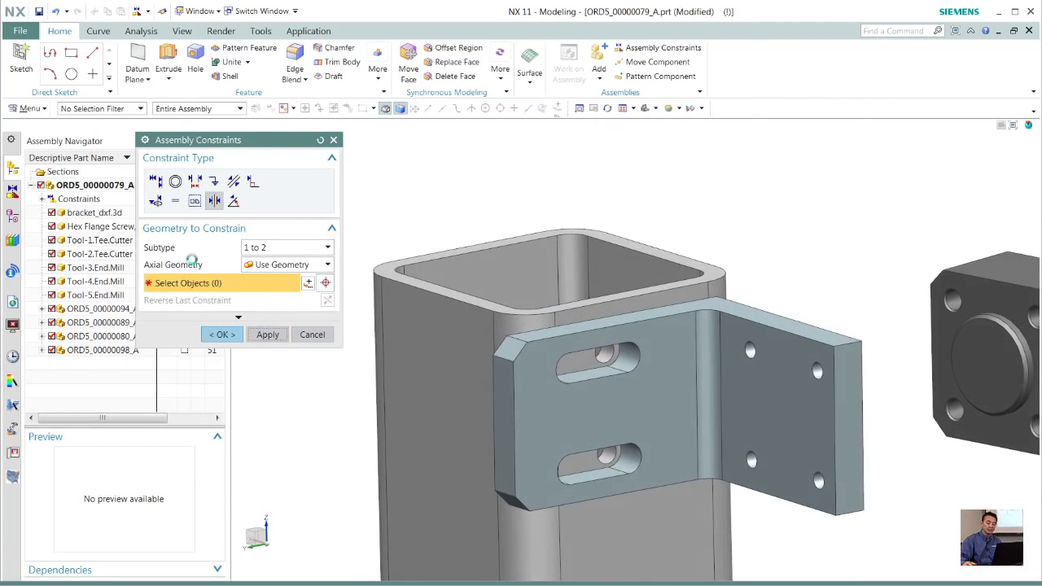
Add a Distance constraint between the square tube's side face and the bracket's chamfered end, adjusting the offset along the slots.
click(196, 182)
click(483, 400)
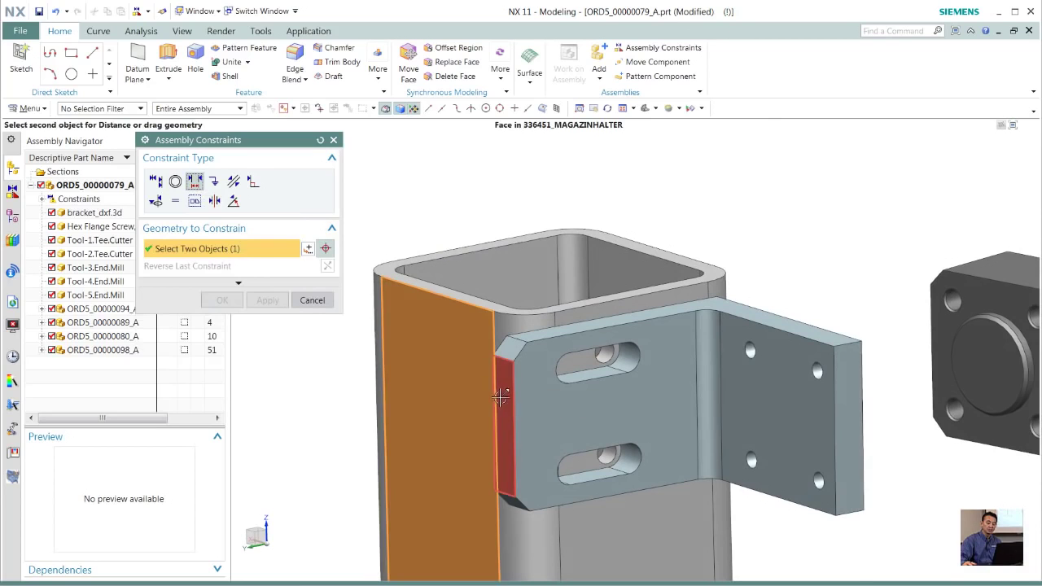
click(491, 400)
text(-7)
middle_drag(493, 391, 427, 441)
drag(396, 411, 383, 411)
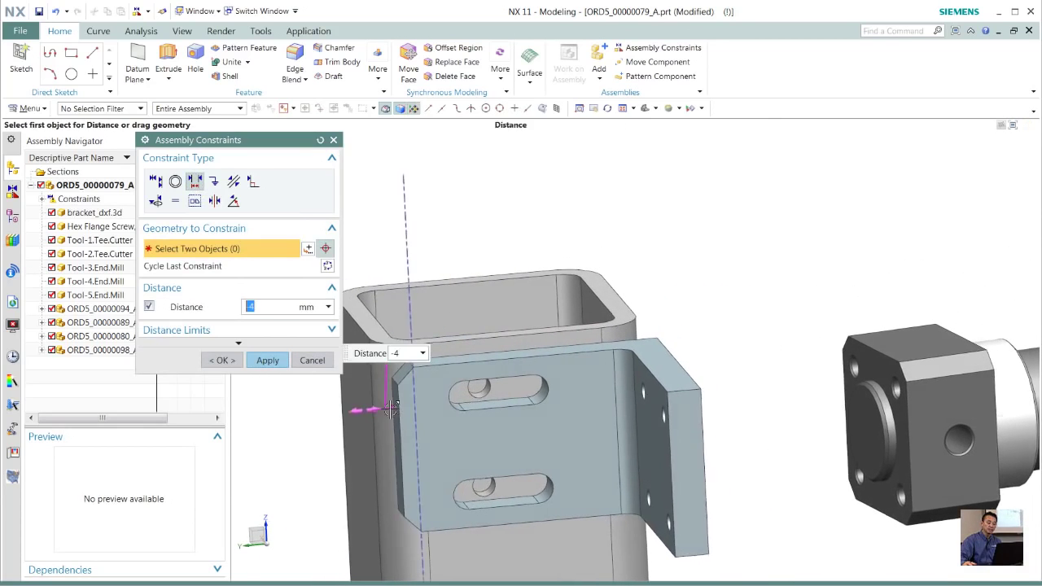
middle_drag(384, 411, 412, 410)
drag(410, 411, 409, 401)
middle_drag(409, 400, 302, 247)
click(222, 360)
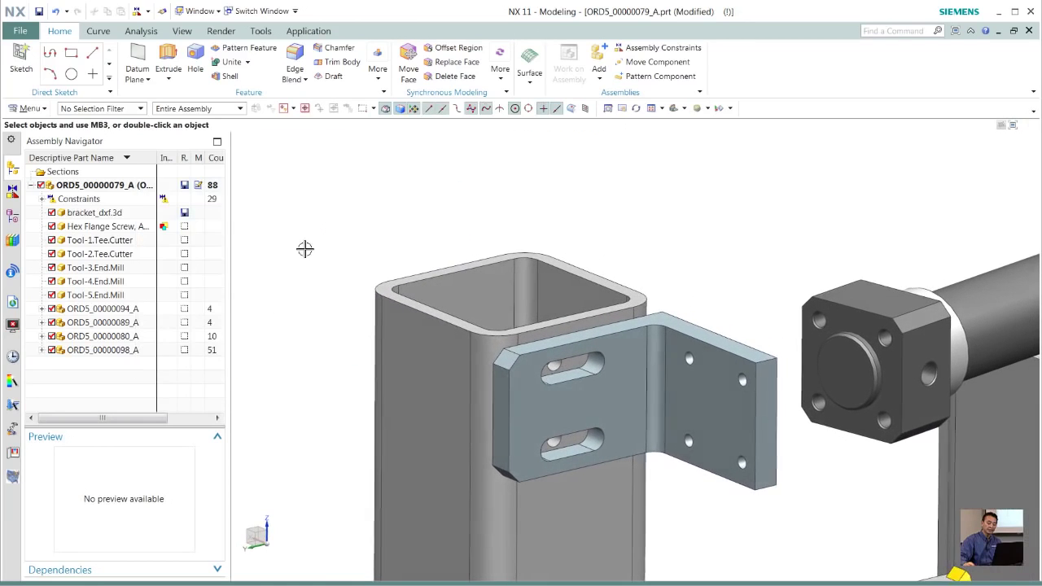
Open the Cadenas Library's web page, search its 3D CAD catalogs for Clevis and look through the results to the last page.
click(13, 239)
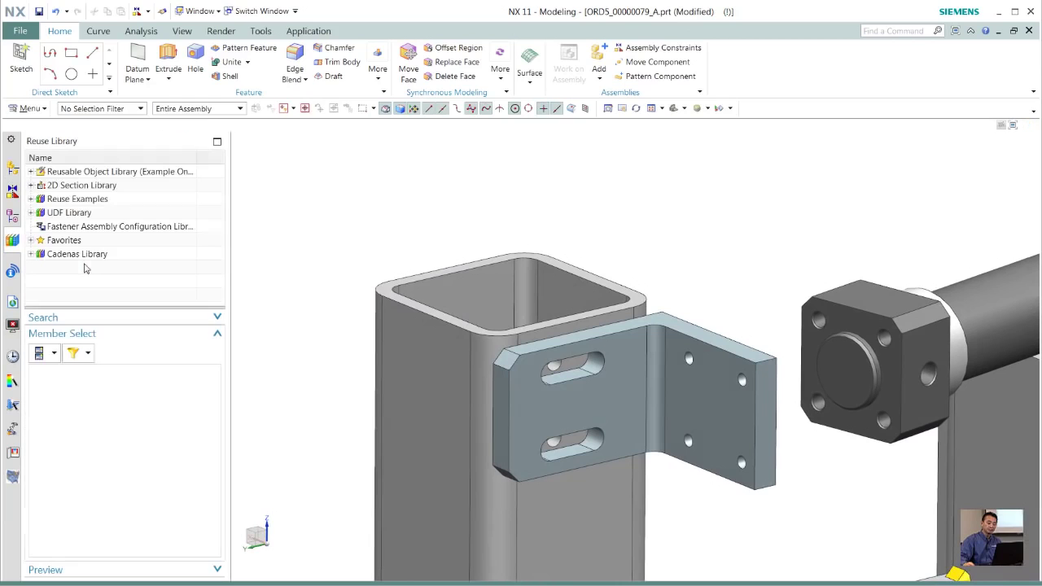
click(86, 257)
right_click(86, 258)
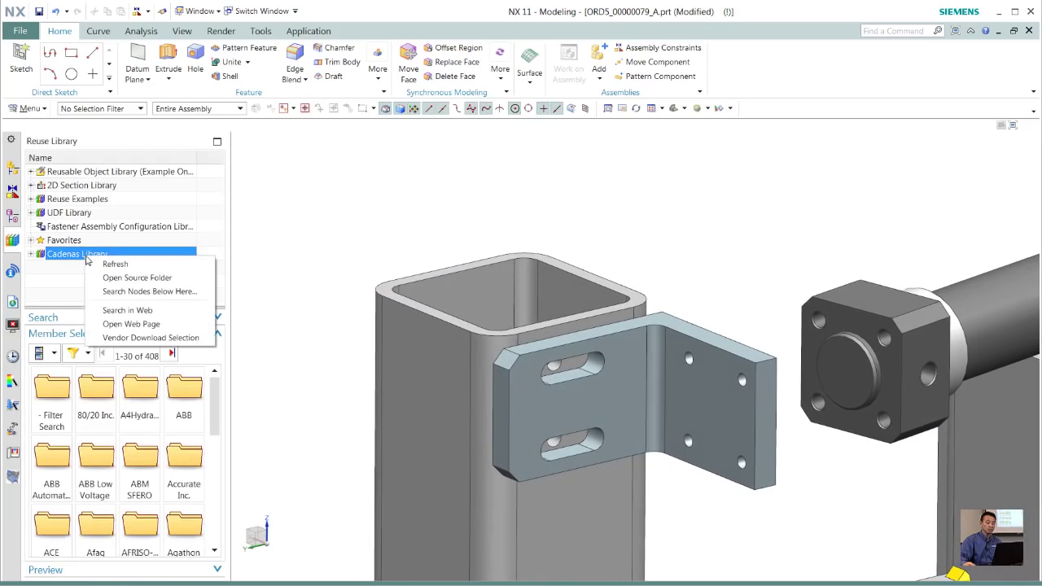
click(115, 323)
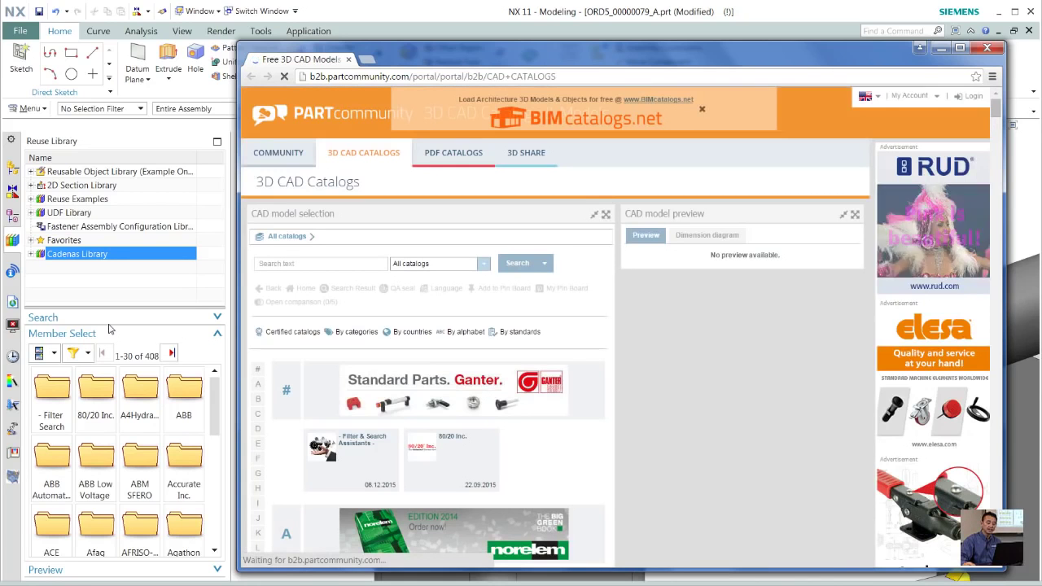
text(clevis)
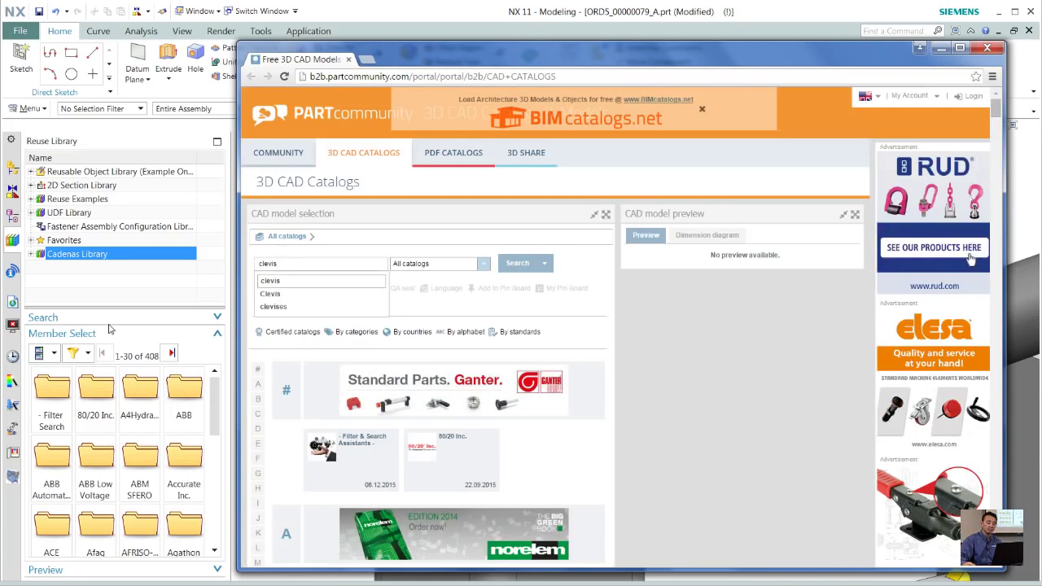
click(270, 294)
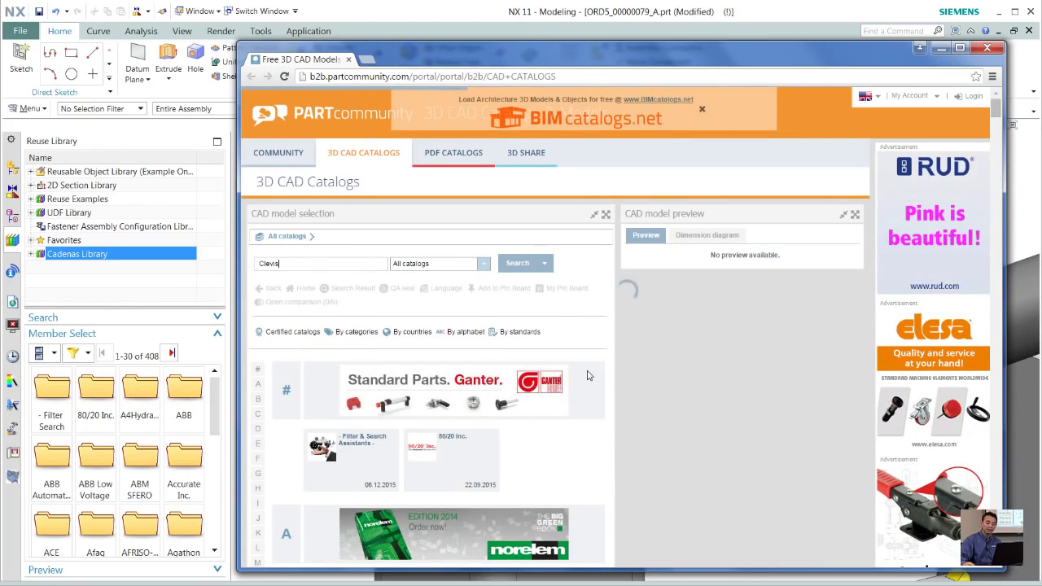
drag(993, 304, 983, 455)
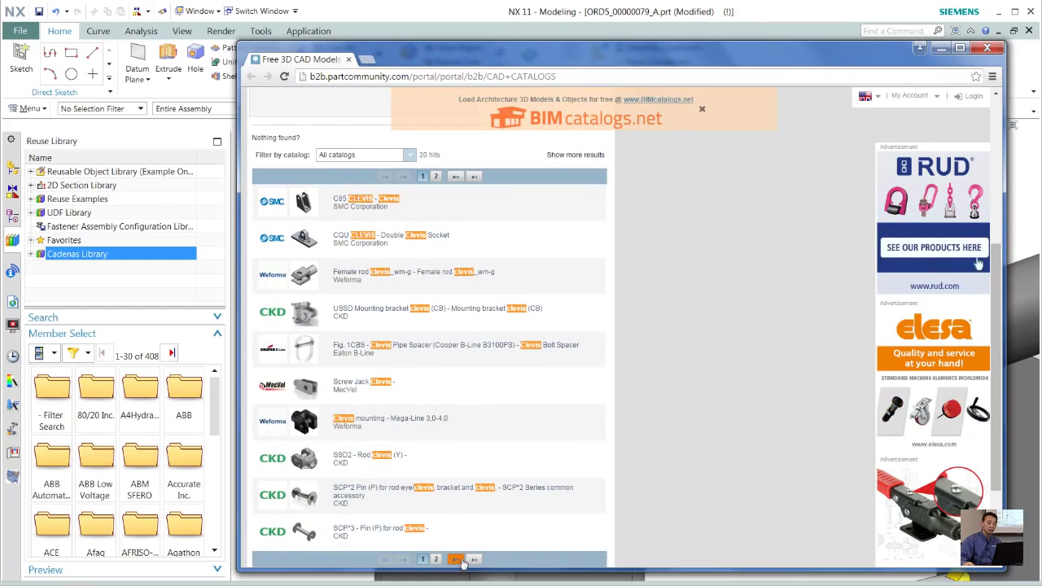
click(472, 561)
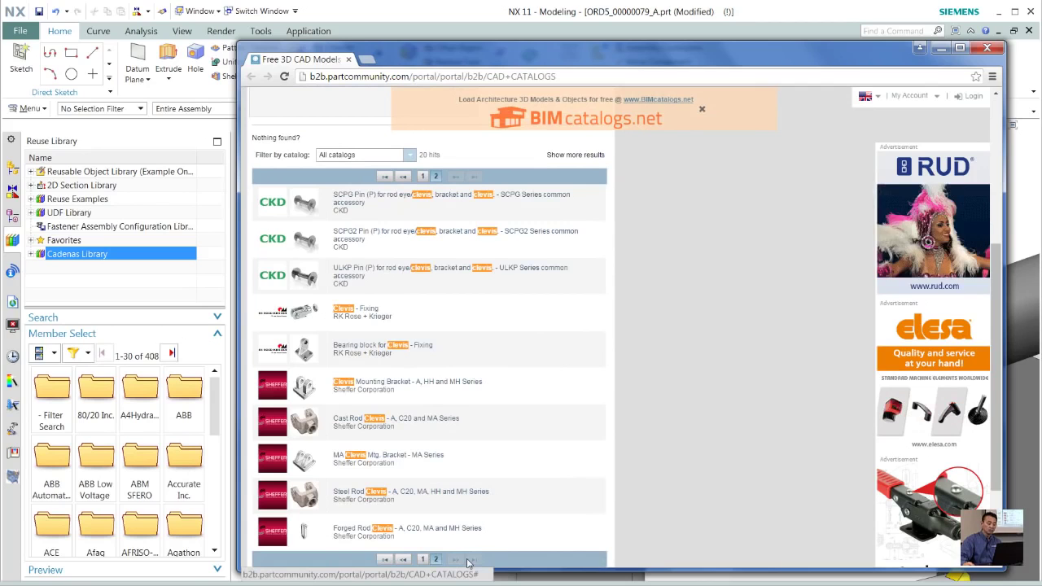
Search the Cadenas Library for "clevis" from within the Reuse Library, using the currently displayed catalogs.
right_click(121, 259)
click(143, 305)
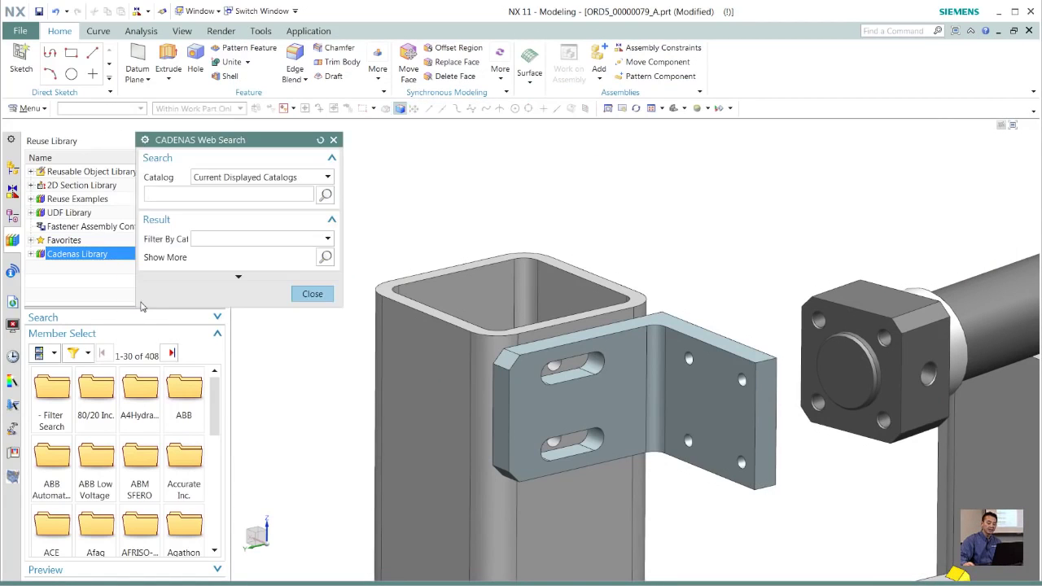
text(clevis)
key(Return)
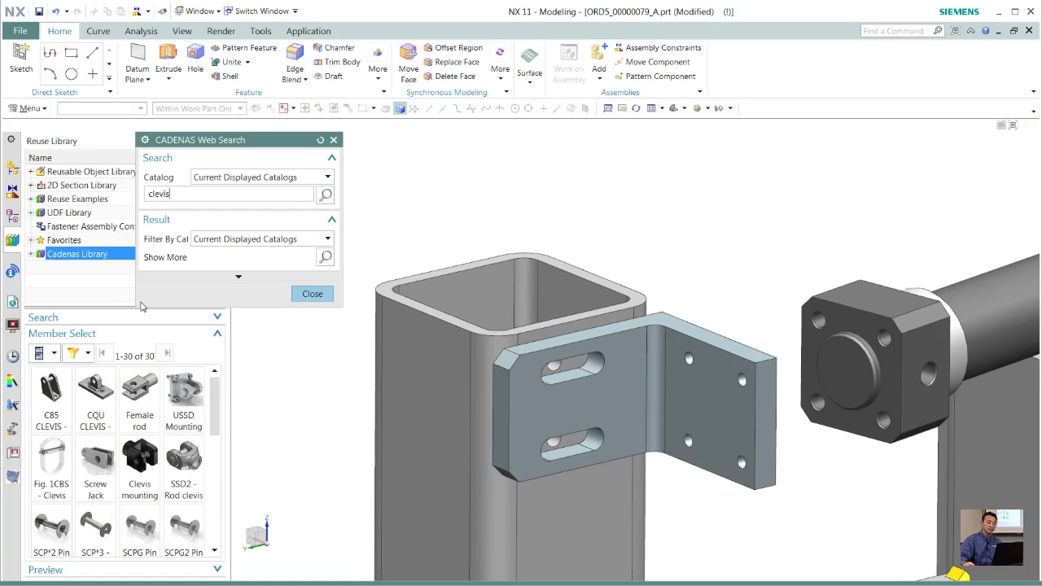
click(310, 294)
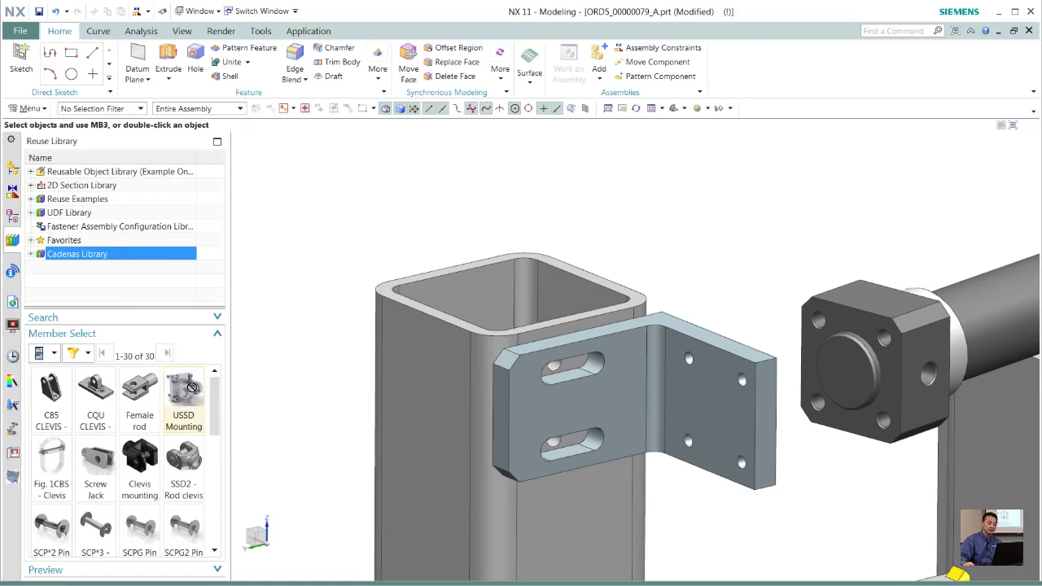
Place the USSD Mounting clevis from the Cadenas Library search results in the assembly with an applicable bore size of 32.
drag(192, 388, 710, 294)
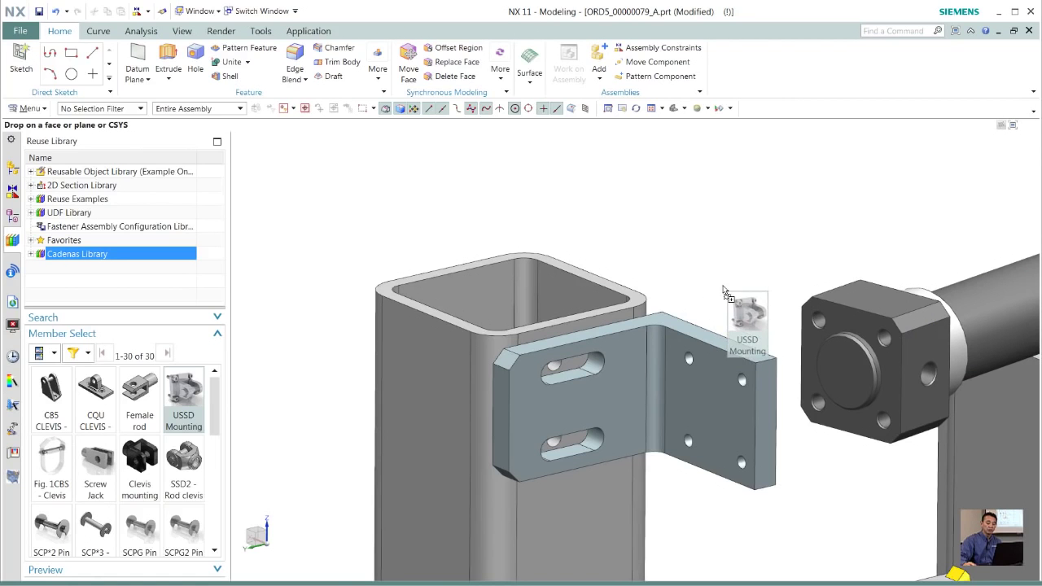
drag(731, 286, 731, 285)
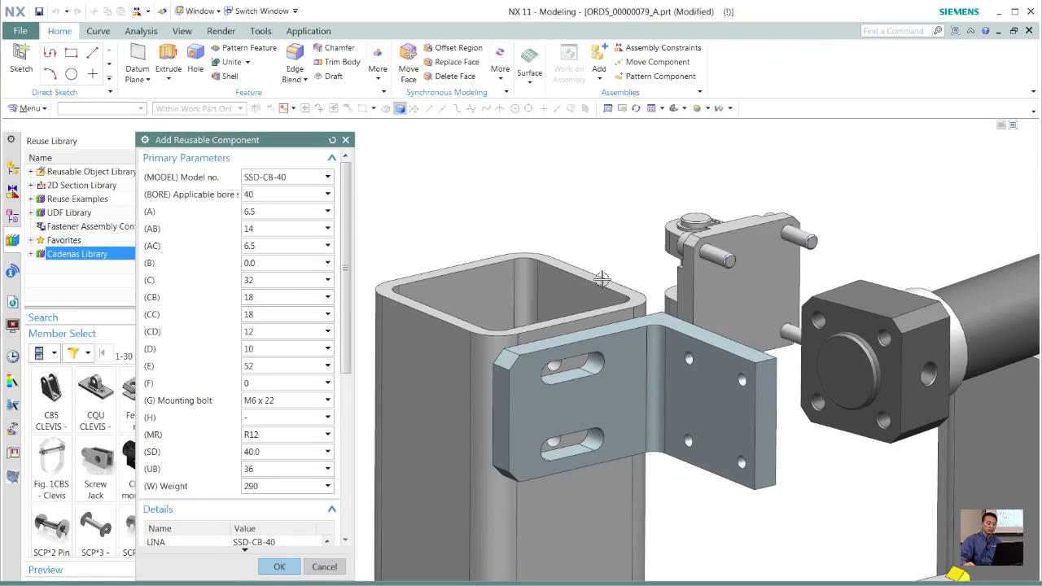
click(329, 198)
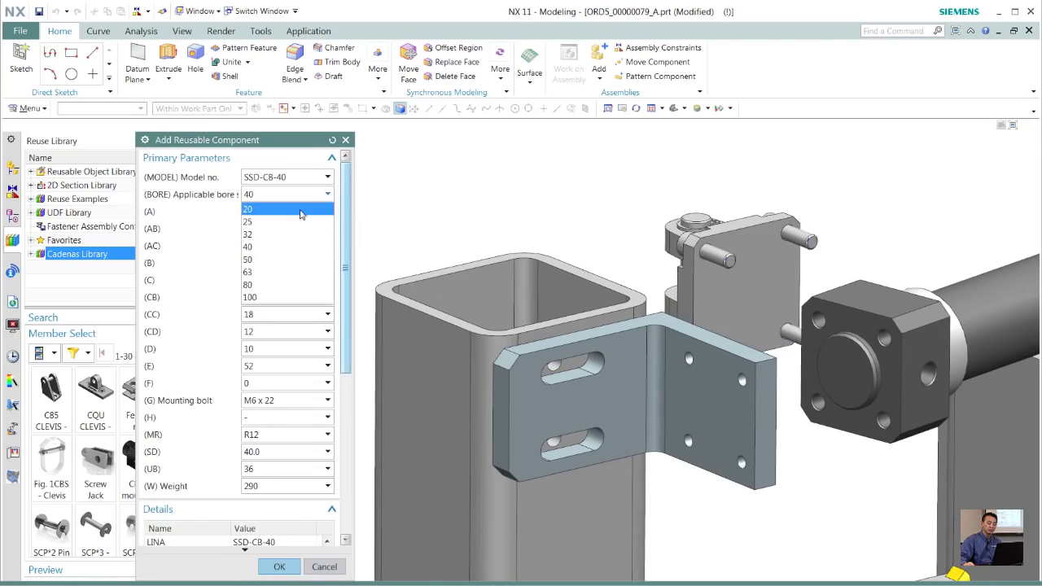
click(281, 240)
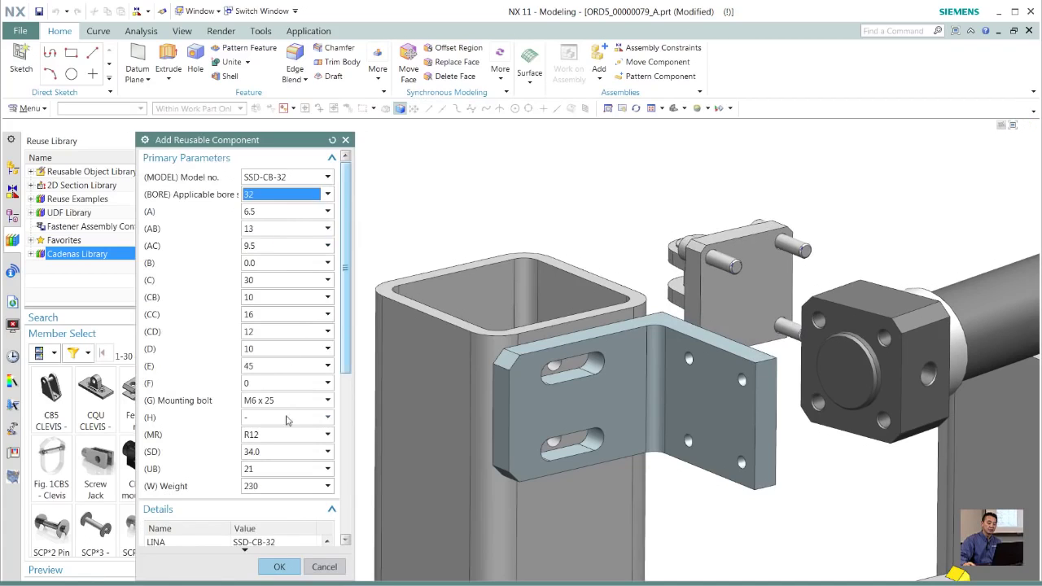
click(277, 568)
Apply Touch/Align constraints that mate the clevis mount to the cylinder's end block and align its bolt centerline with a corner hole.
click(656, 48)
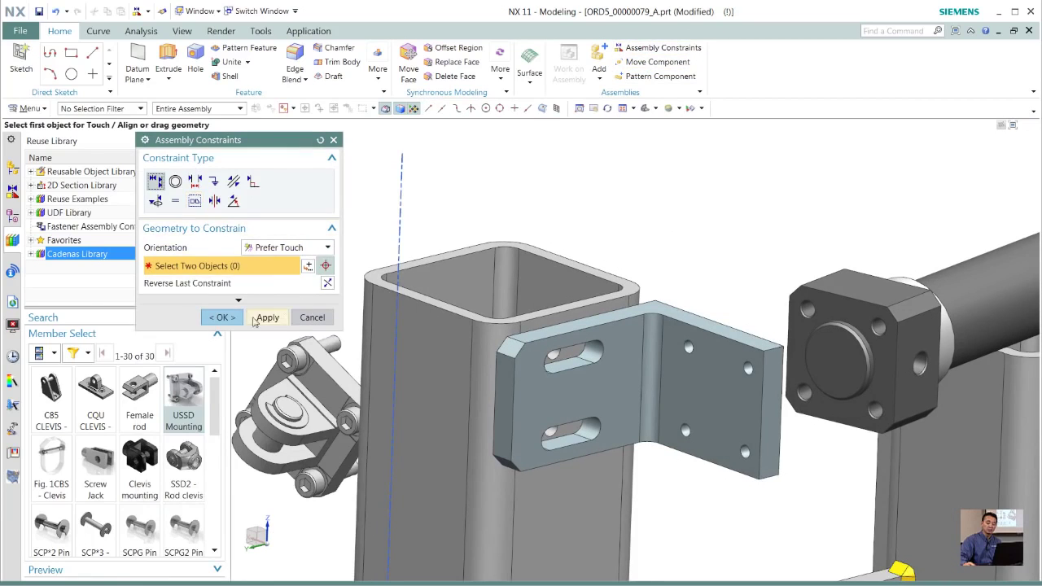
click(262, 319)
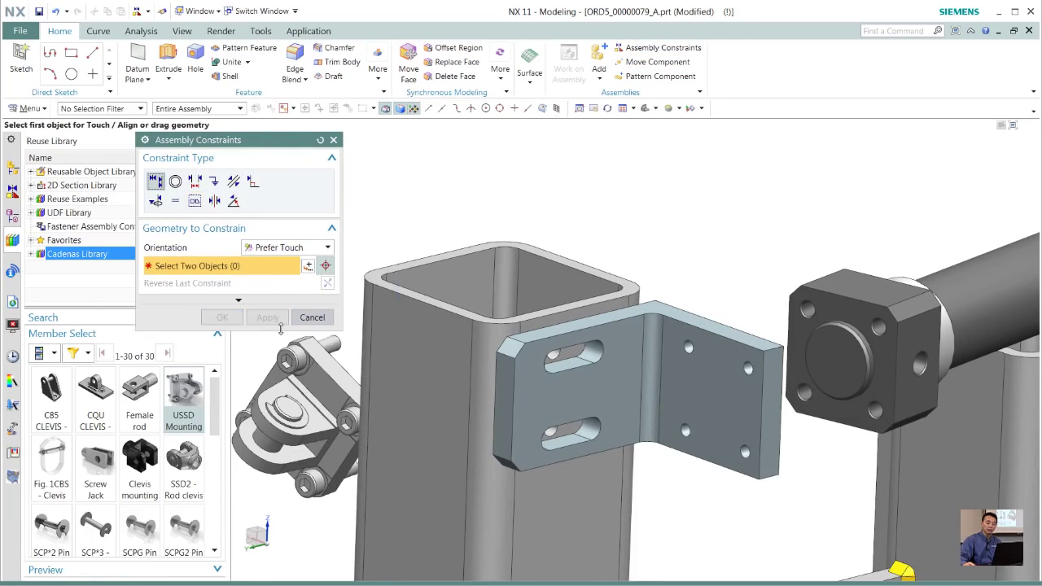
click(330, 344)
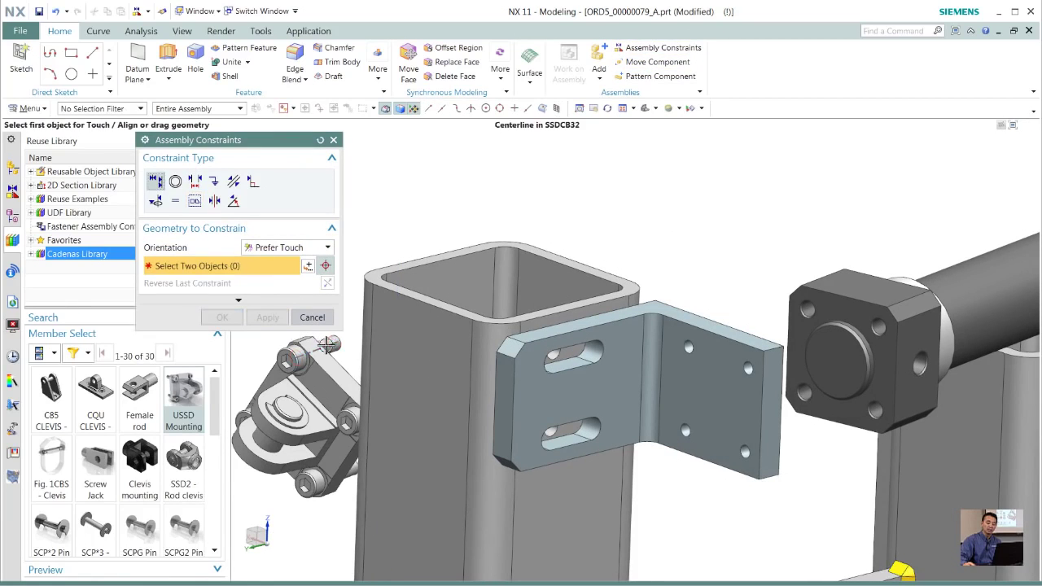
click(812, 306)
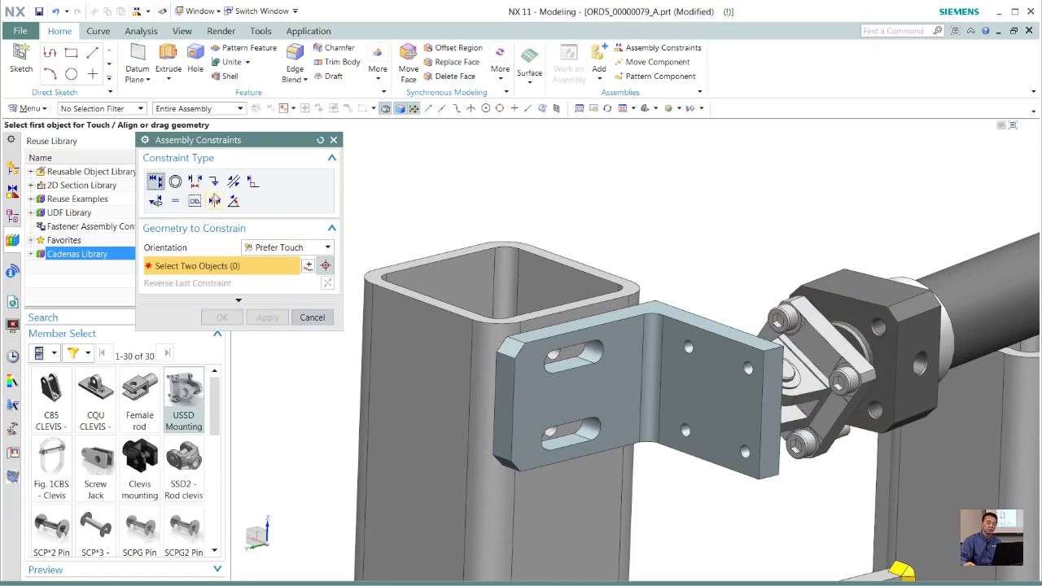
Add a Parallel constraint between the clevis plate's side face and the side face of the cylinder's end block.
click(234, 181)
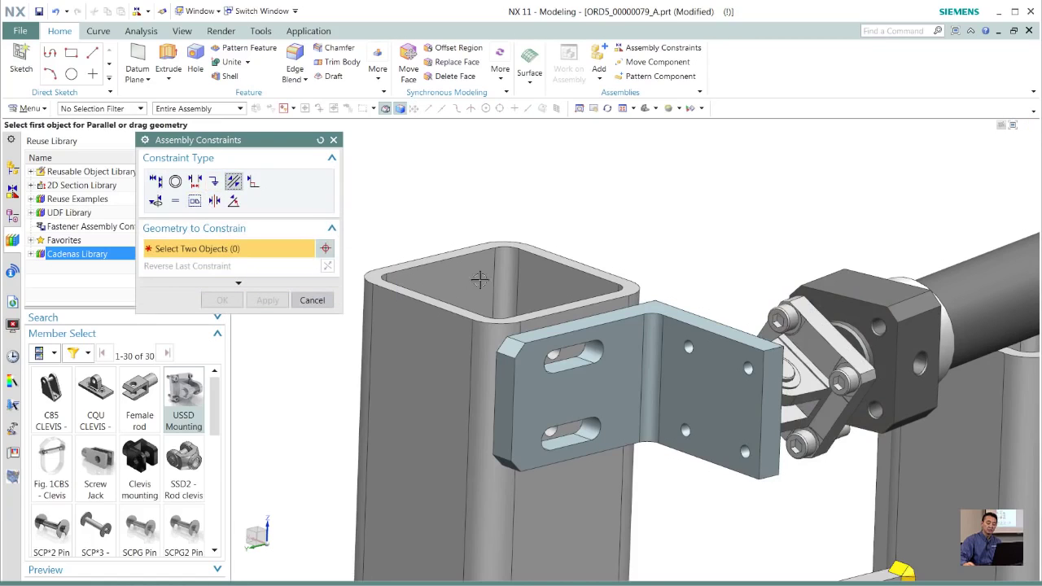
click(850, 415)
click(908, 348)
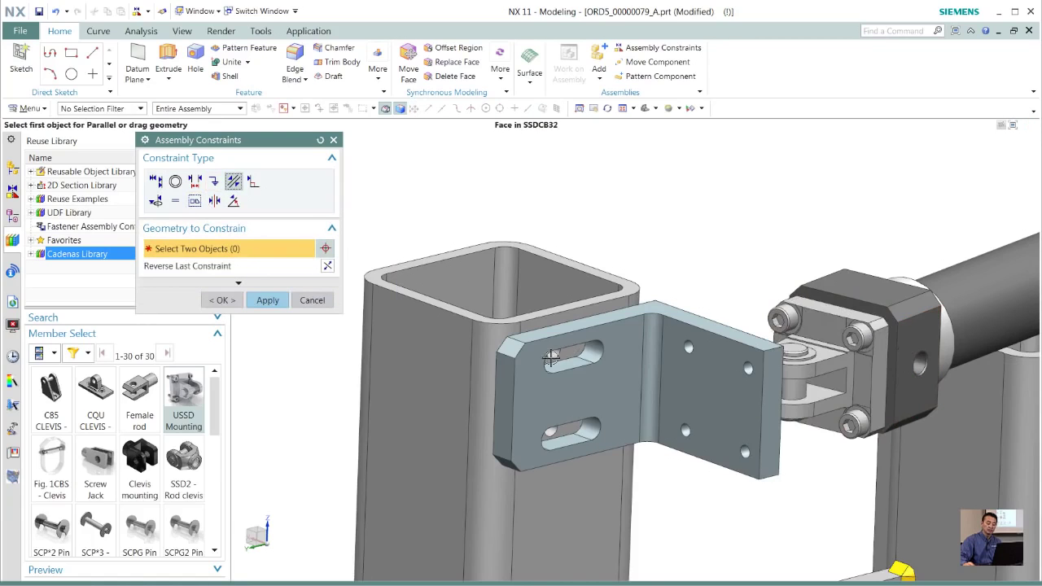
click(218, 300)
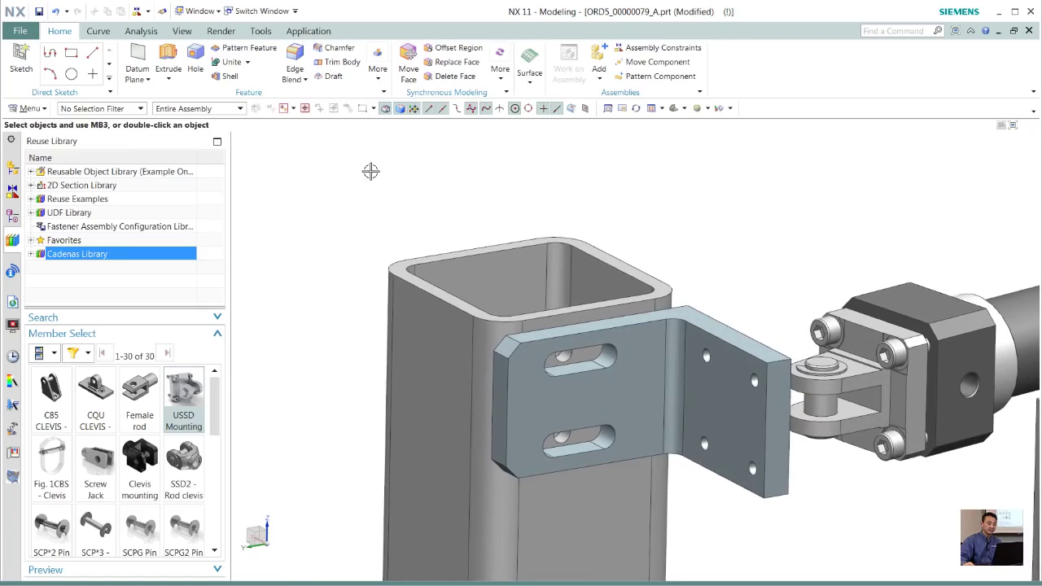
Add the folder J:\NX Std Library as a new library through Reuse Library Management.
right_click(155, 155)
click(181, 161)
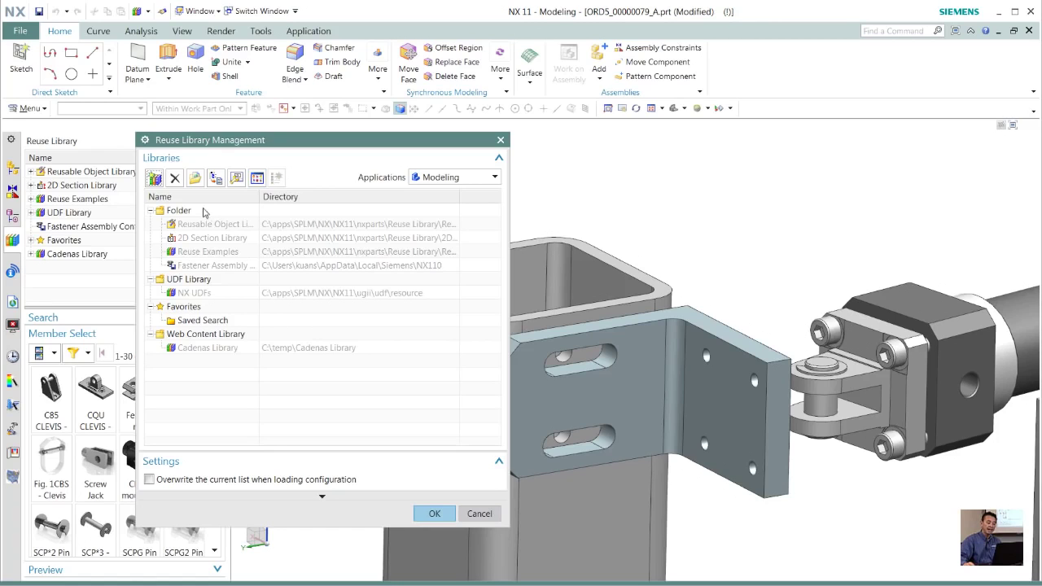
click(155, 178)
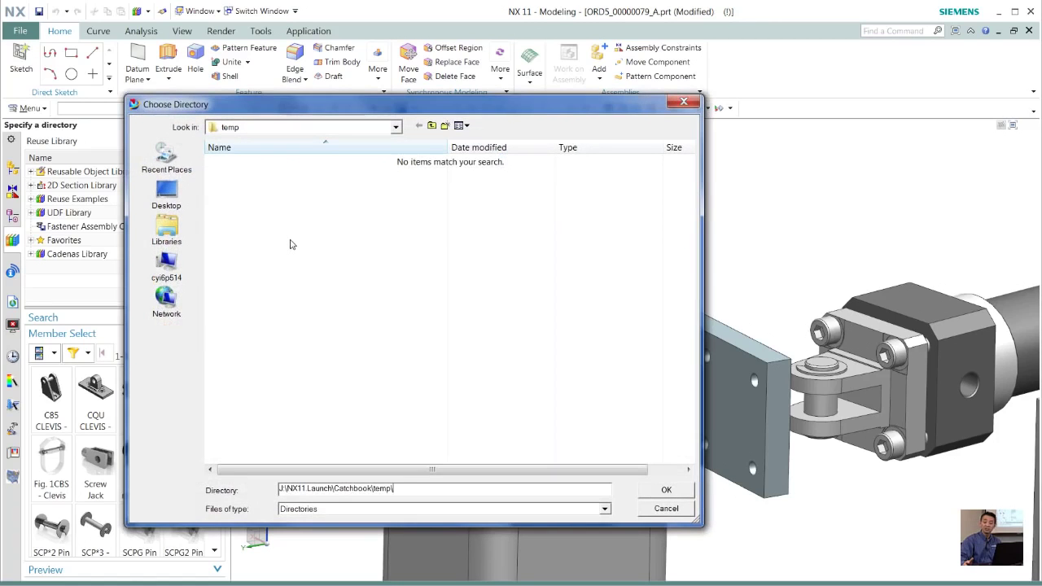
double_click(232, 283)
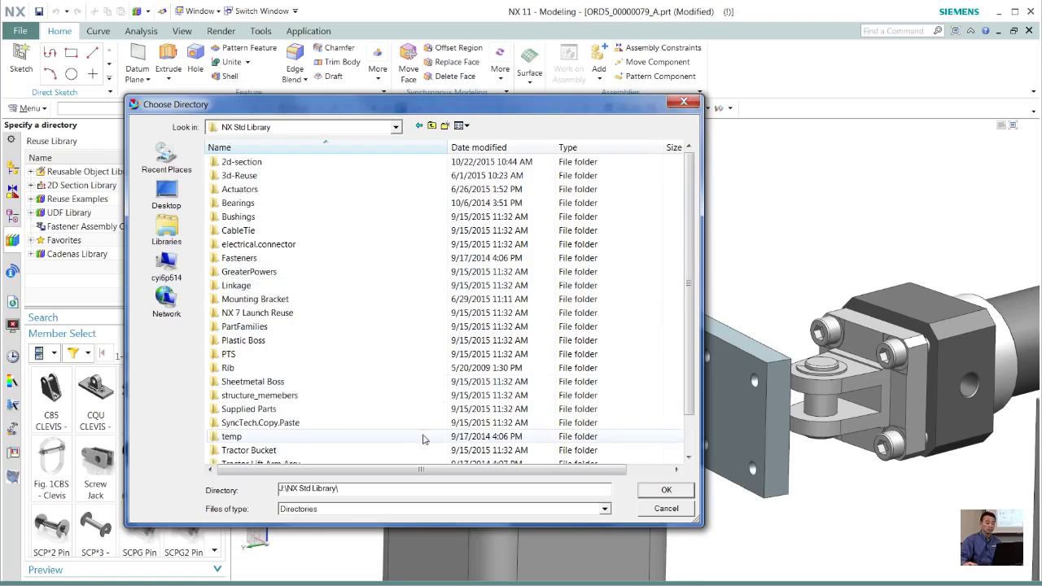
click(663, 491)
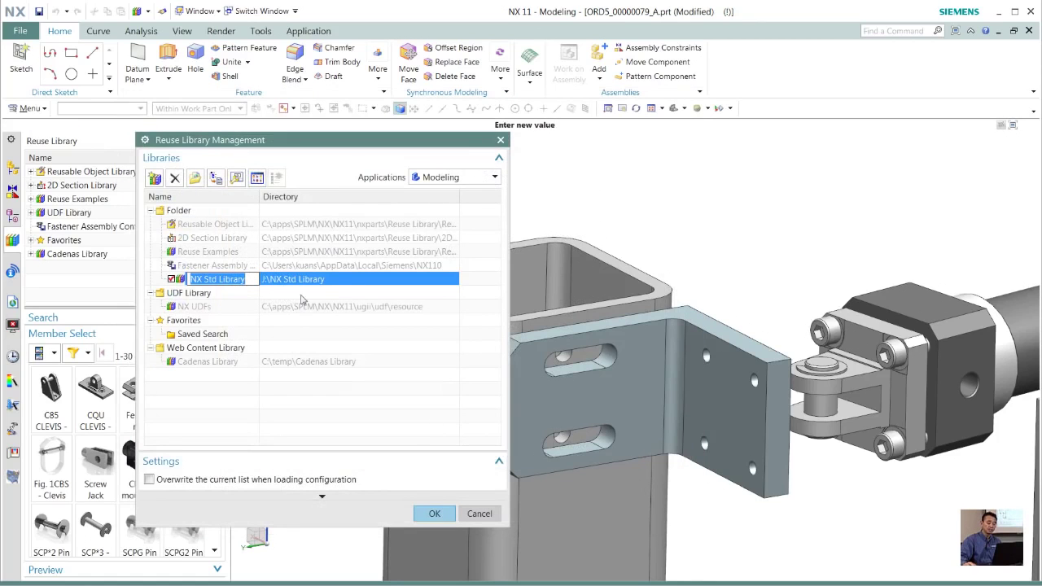
click(440, 515)
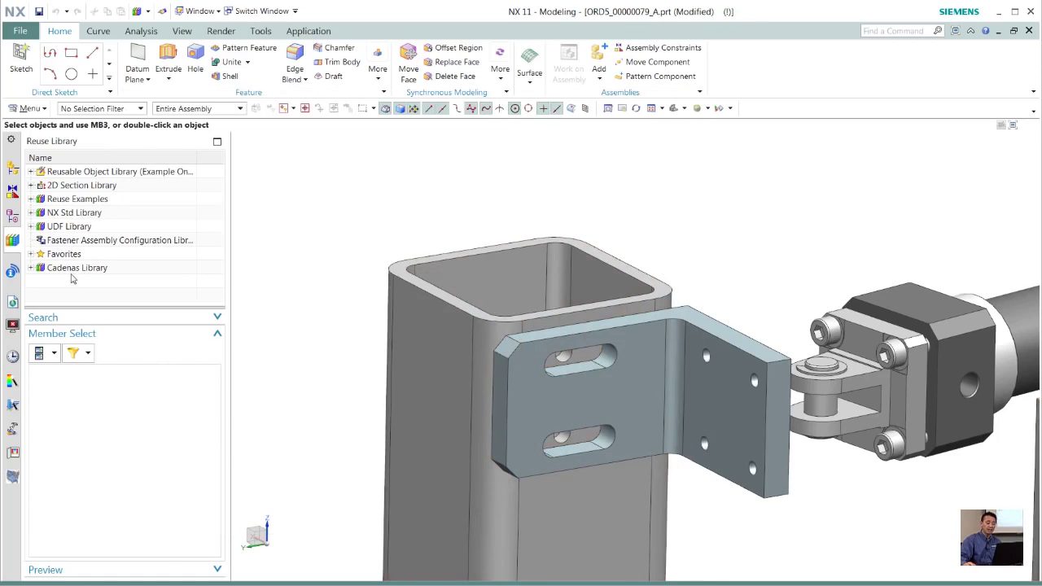
Search the NX Std Library for "bracket".
click(79, 214)
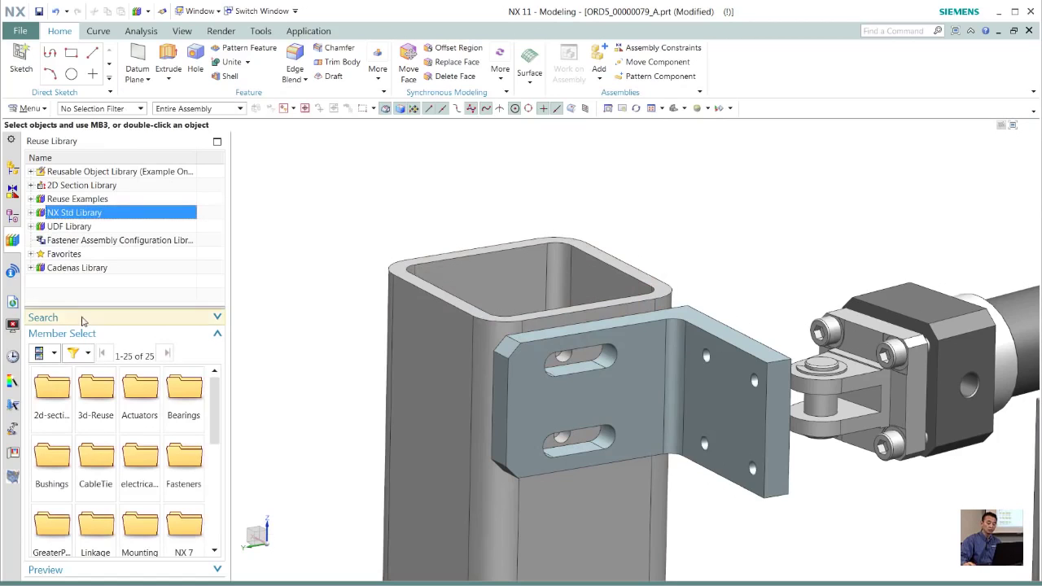
click(70, 318)
click(84, 309)
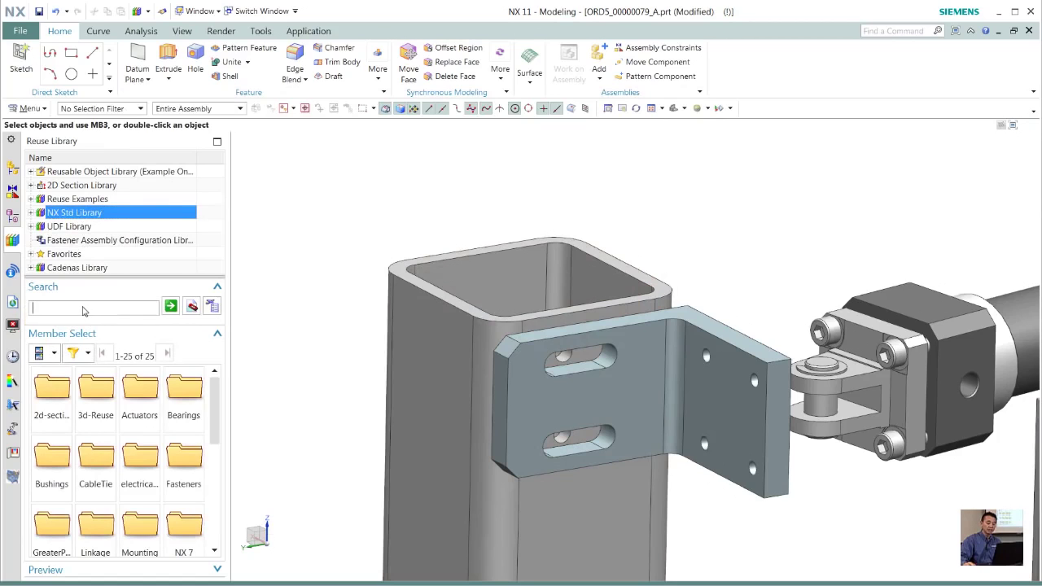
text(bracket)
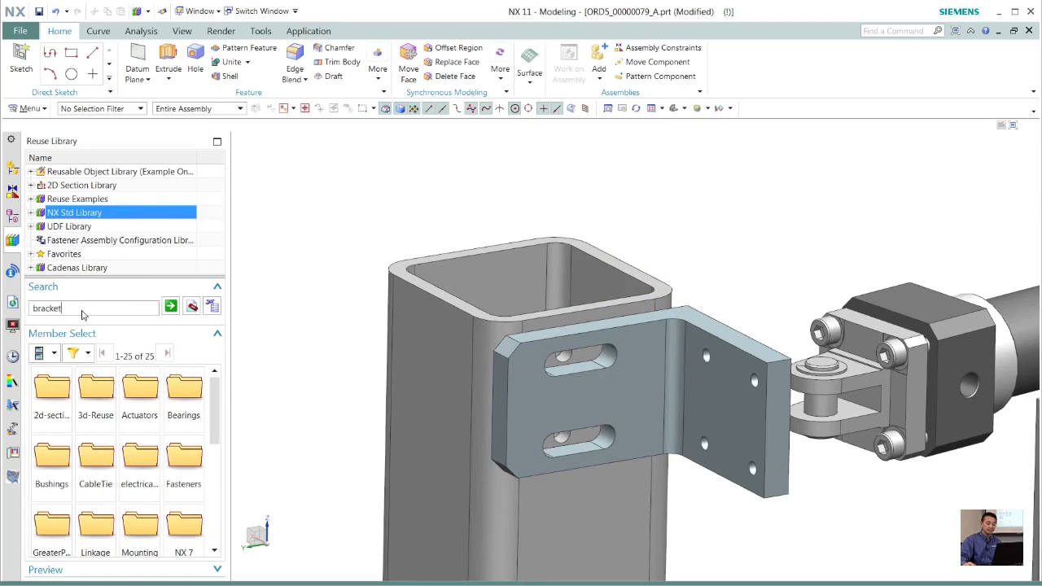
key(Return)
Open the machined folder within Mounting Bracket and place its third part, the pivot mount, above the square tube.
double_click(57, 397)
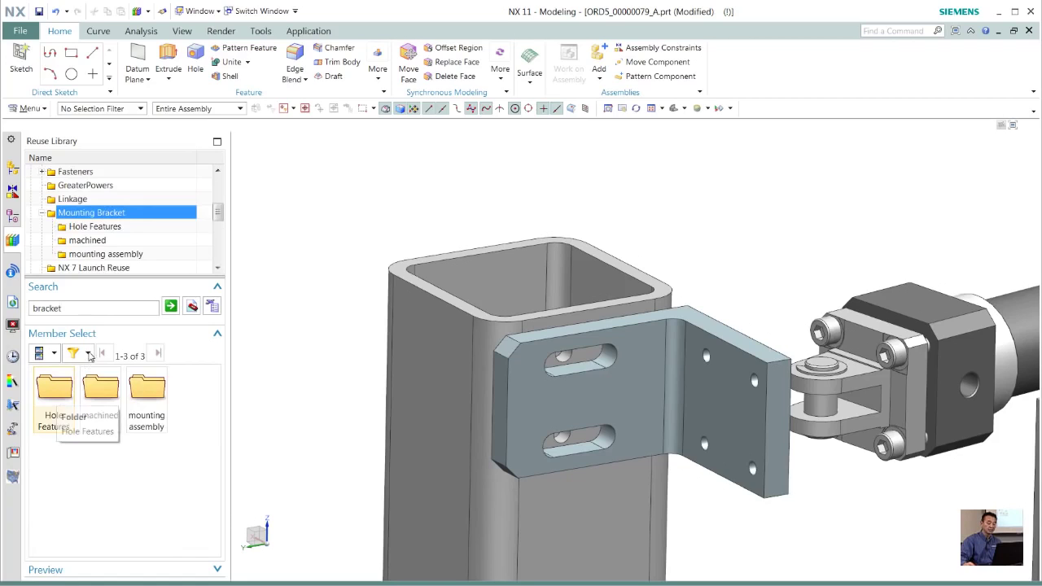
double_click(100, 389)
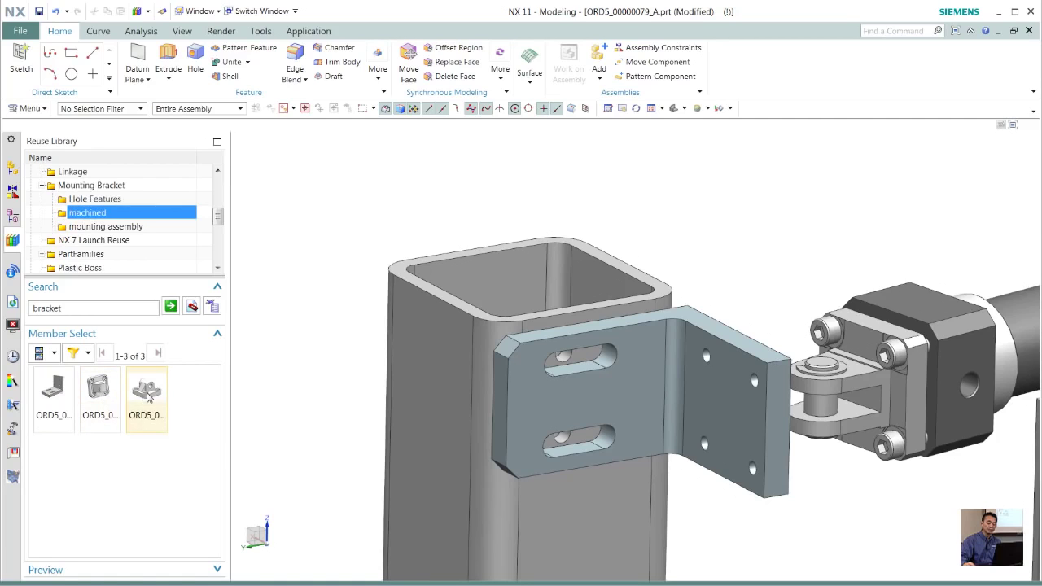
drag(146, 397, 470, 180)
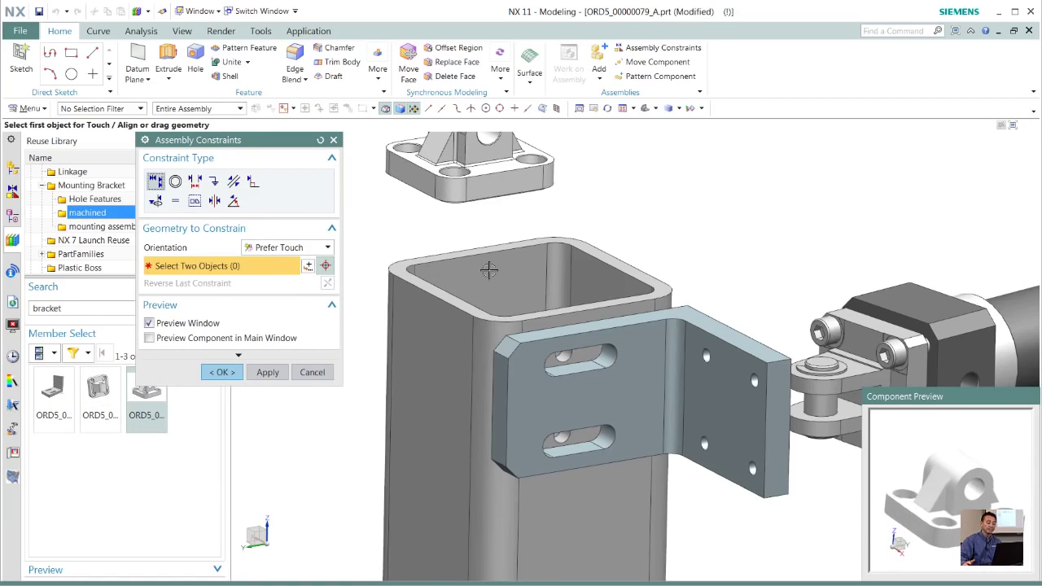
Apply a Touch constraint between the pivot mount's base face and the four-hole flange face of the bracket.
middle_drag(631, 203, 594, 280)
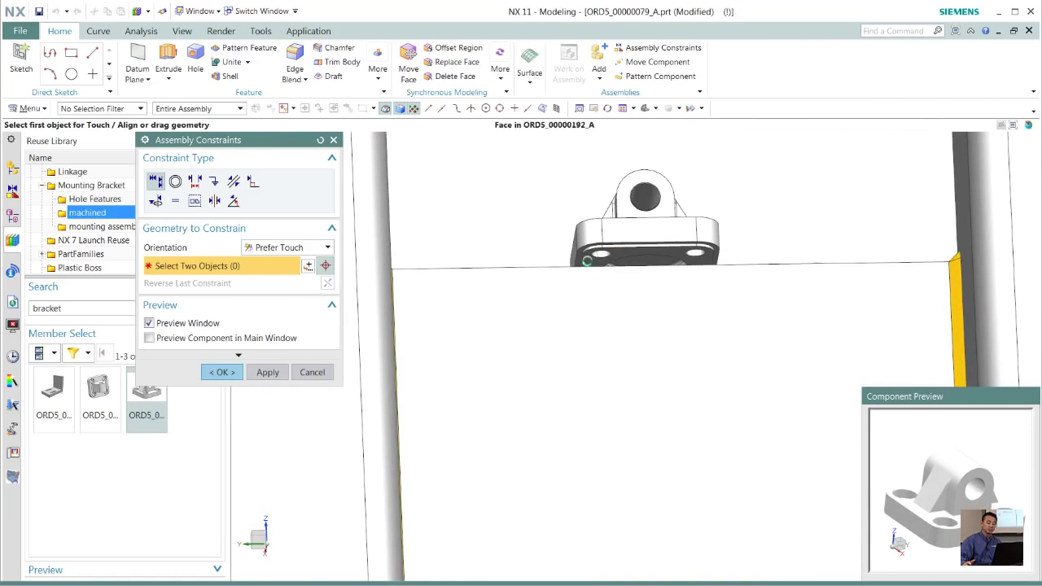
click(588, 261)
middle_drag(495, 250, 545, 358)
click(544, 359)
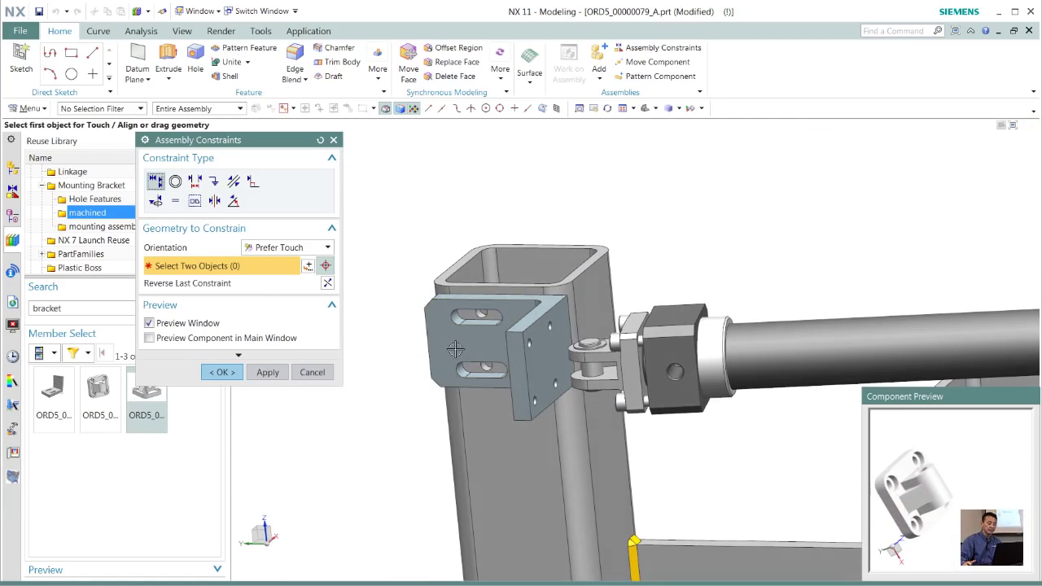
click(234, 373)
Apply further Touch/Align constraints that seat the pivot mount on the bracket's four-hole flange, facing the cylinder's clevis.
middle_drag(244, 368, 454, 281)
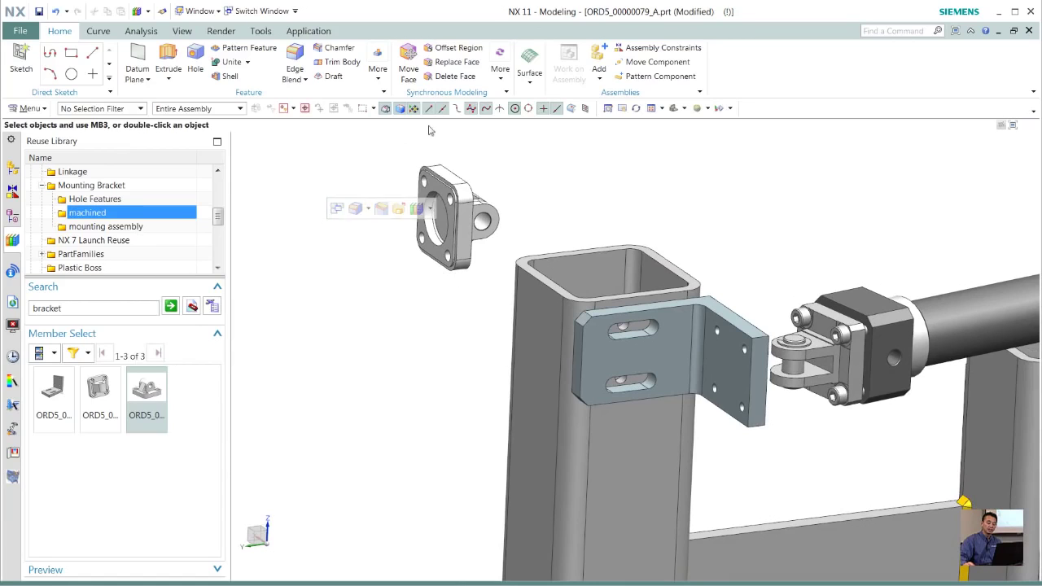
click(656, 48)
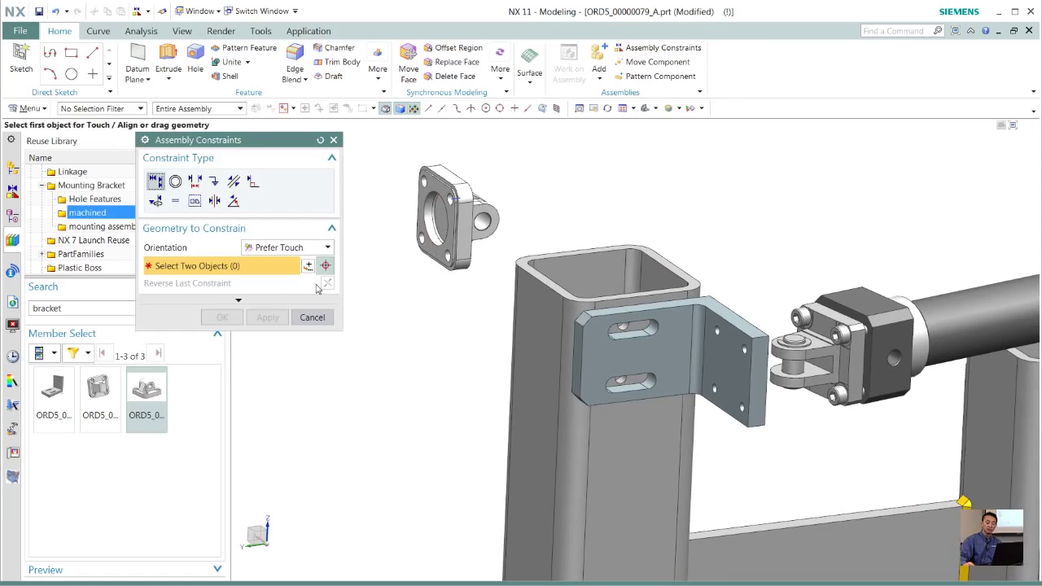
click(314, 320)
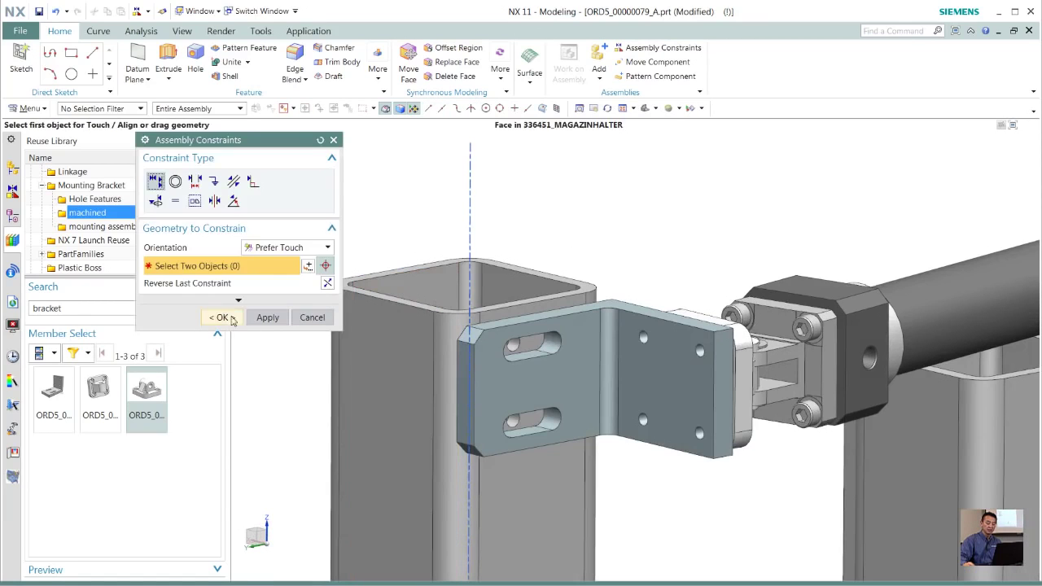
click(226, 318)
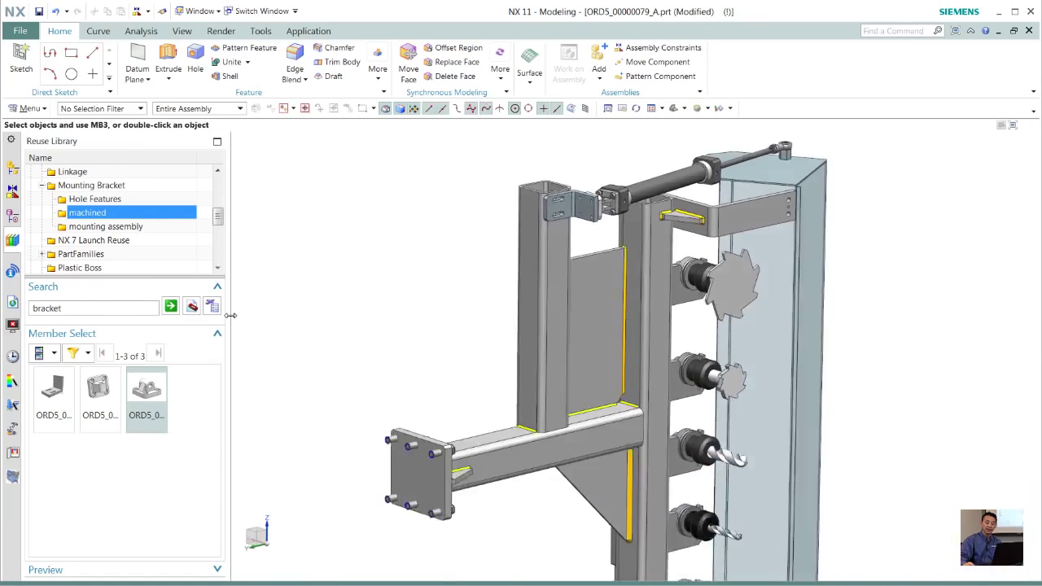